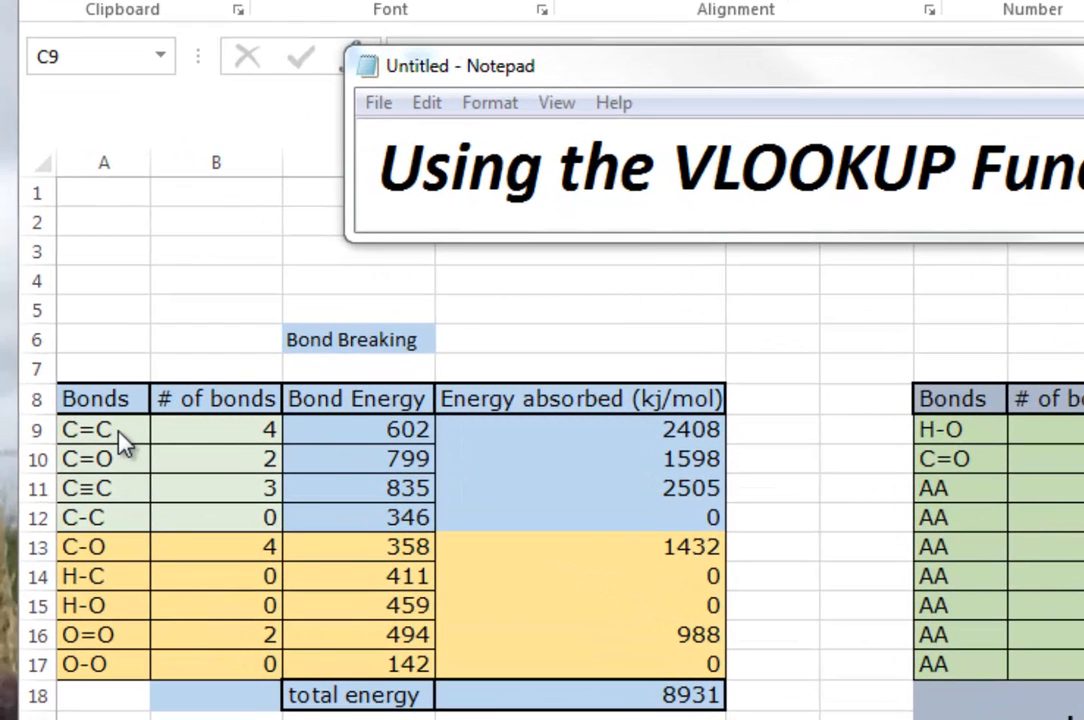
# Compare the C=C bond energy in the Bond Breaking table with the C=C entry on the energytable sheet.
pyautogui.click(117, 430)
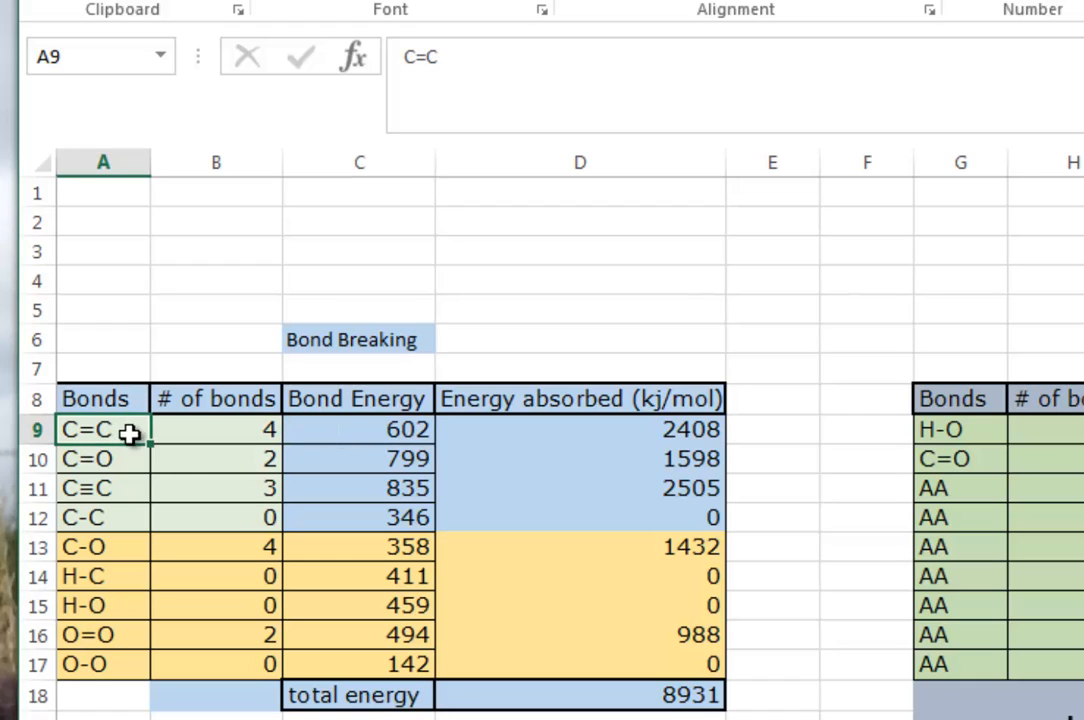
pyautogui.click(347, 430)
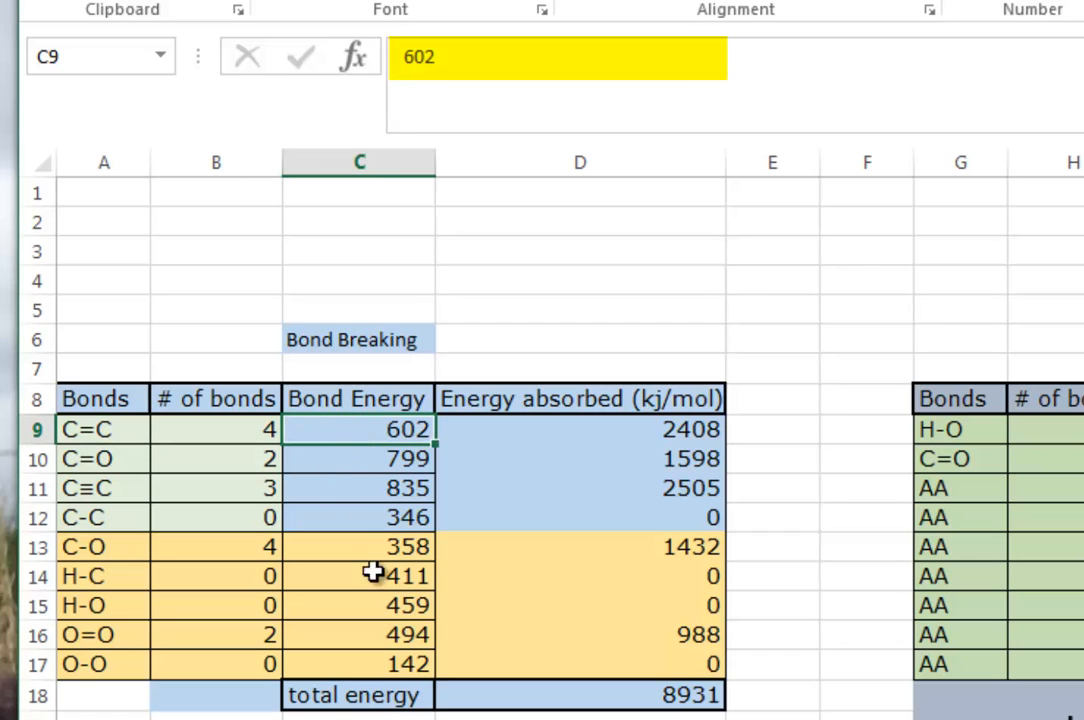
pyautogui.hotkey('ctrl', 'pagedown')
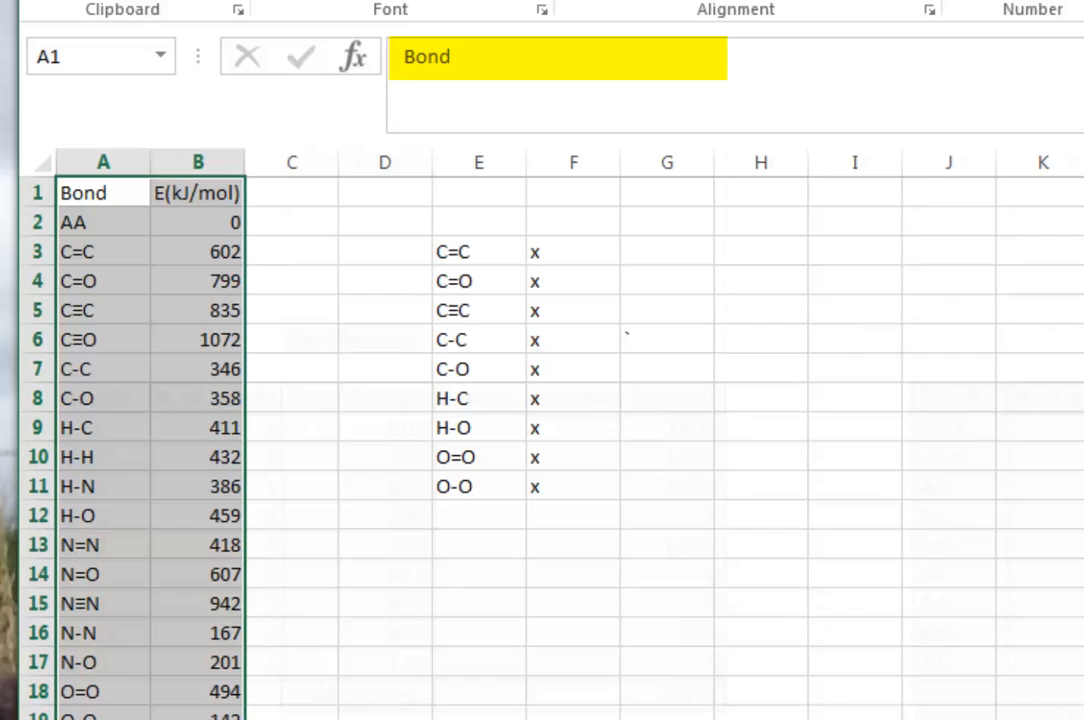
pyautogui.click(392, 633)
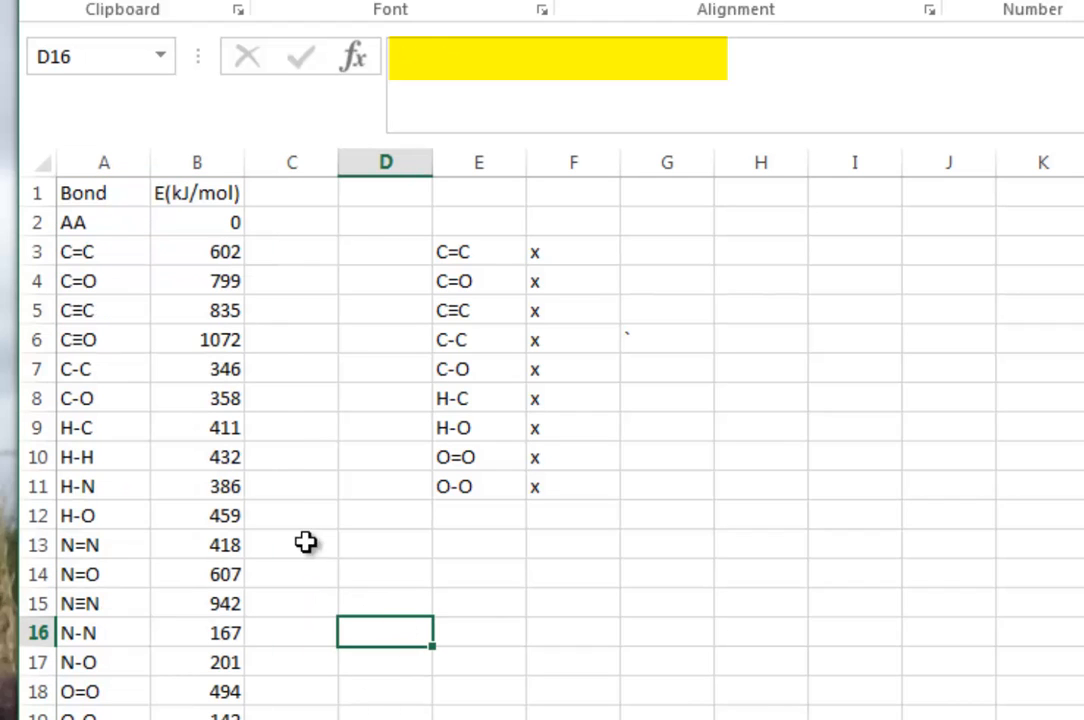
pyautogui.click(113, 254)
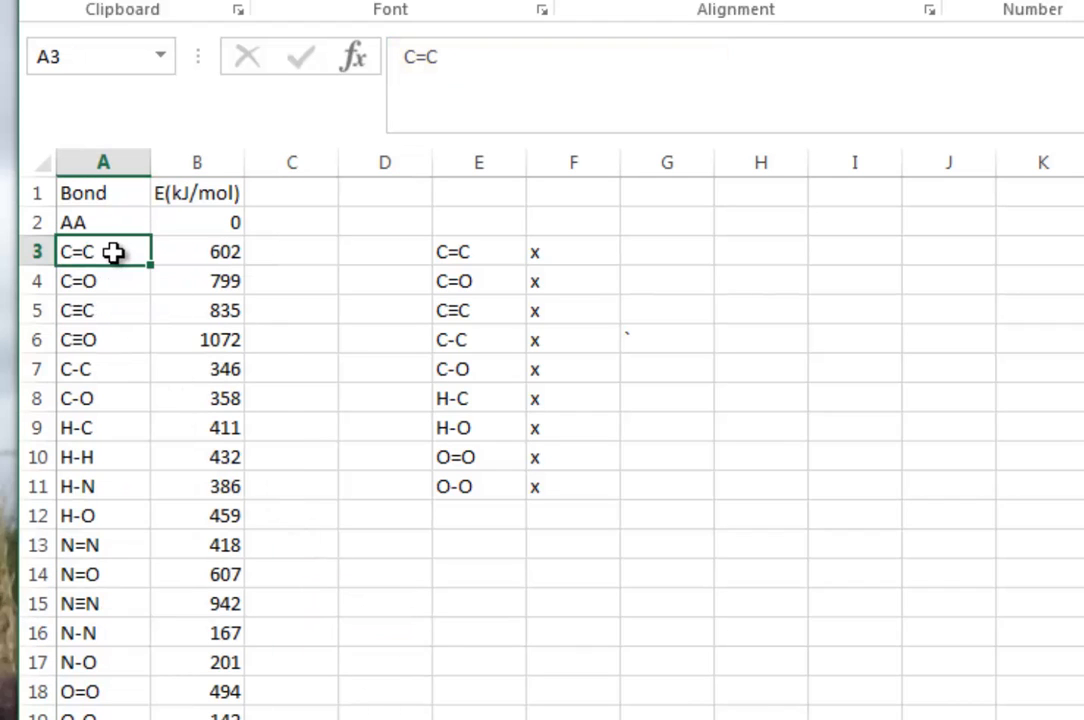
pyautogui.click(189, 253)
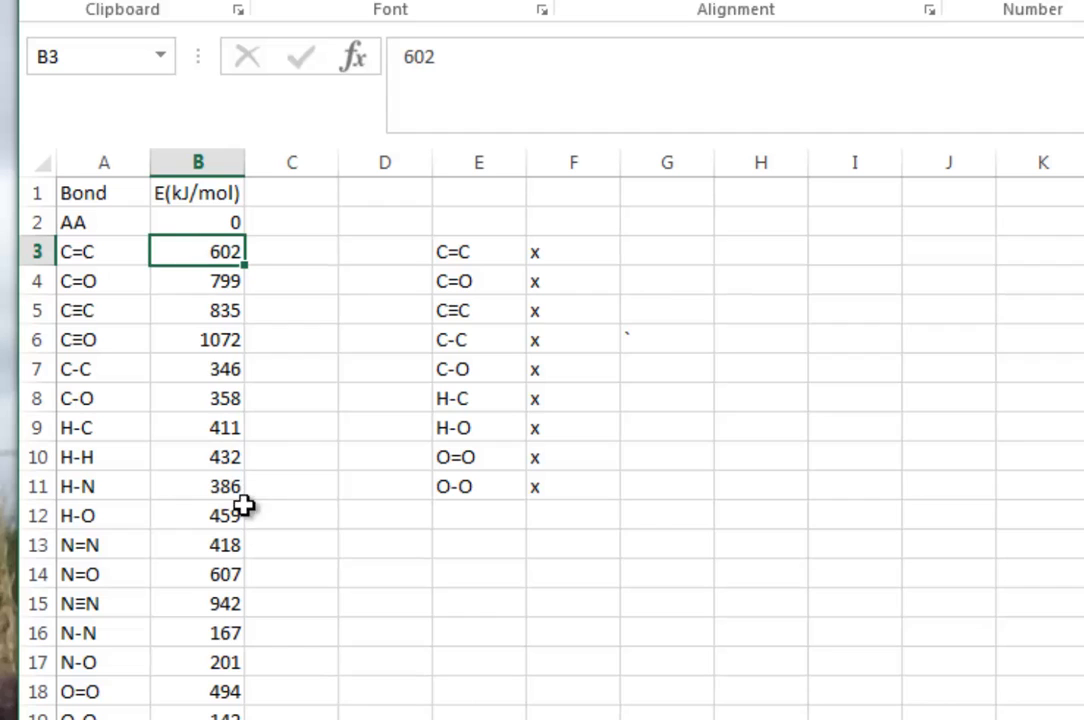
pyautogui.hotkey('ctrl', 'pageup')
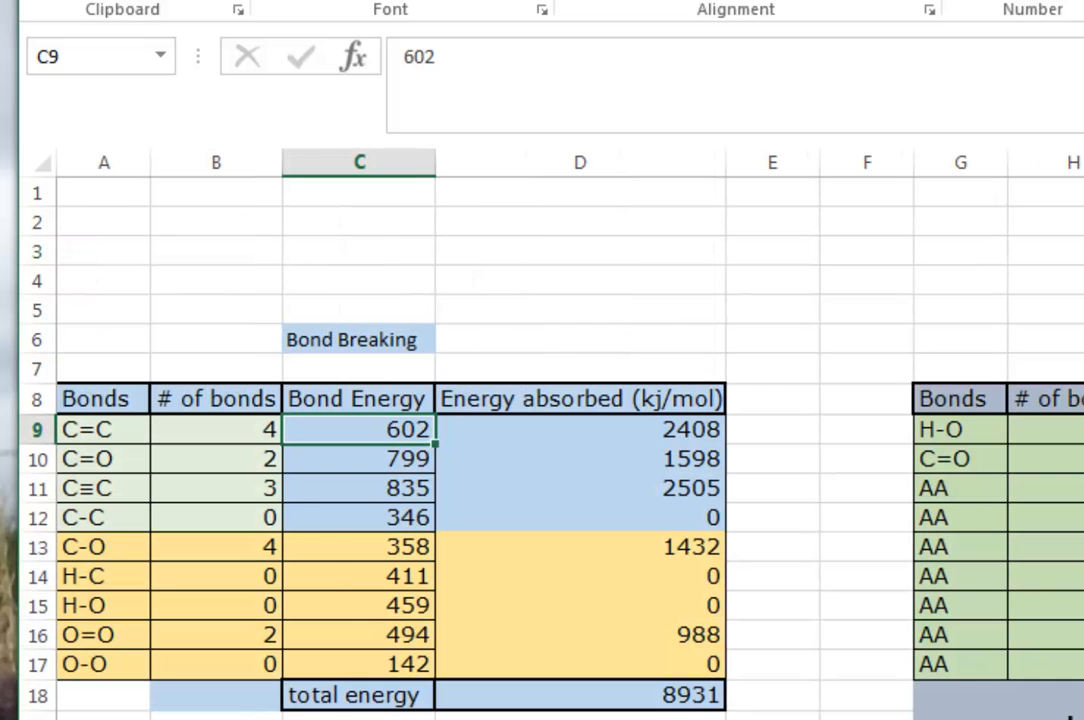
# Overwrite the C=C bond energy in C9 with 603.
pyautogui.click(114, 433)
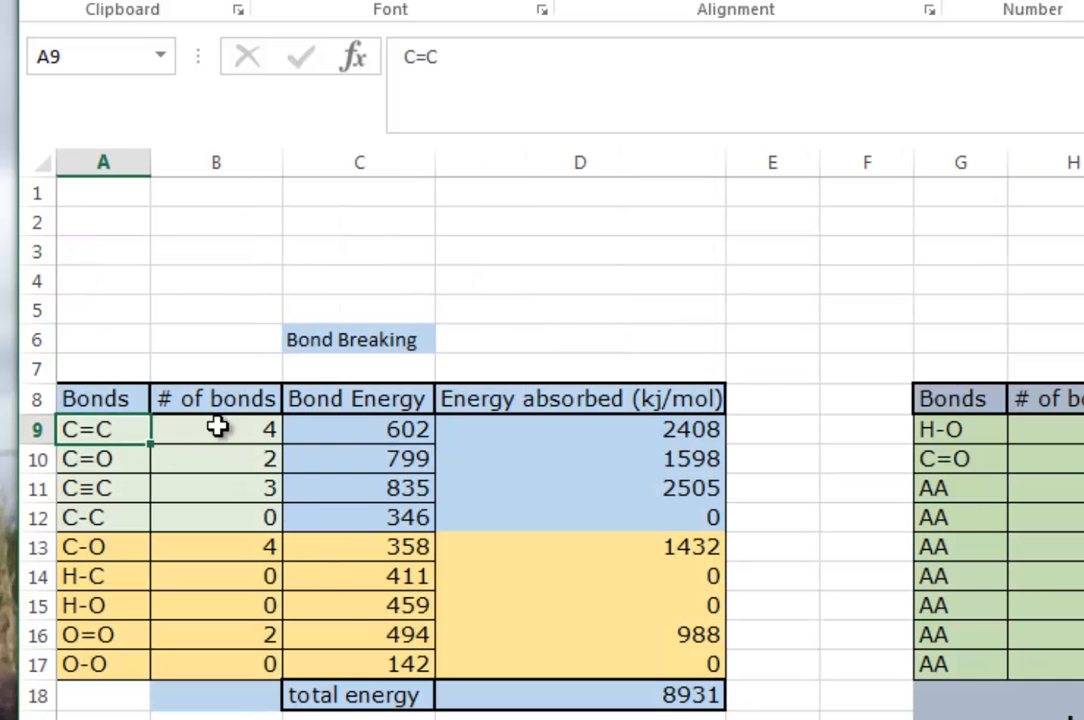
pyautogui.click(349, 428)
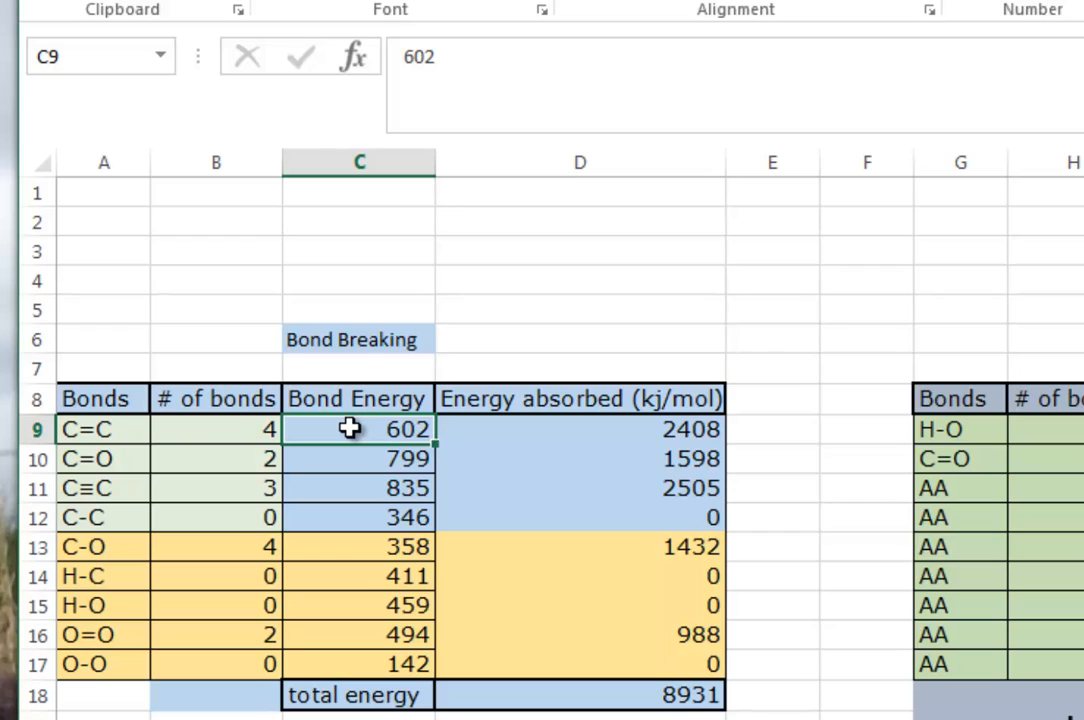
pyautogui.write('602')
pyautogui.press('Return')
pyautogui.click(349, 428)
pyautogui.write('603')
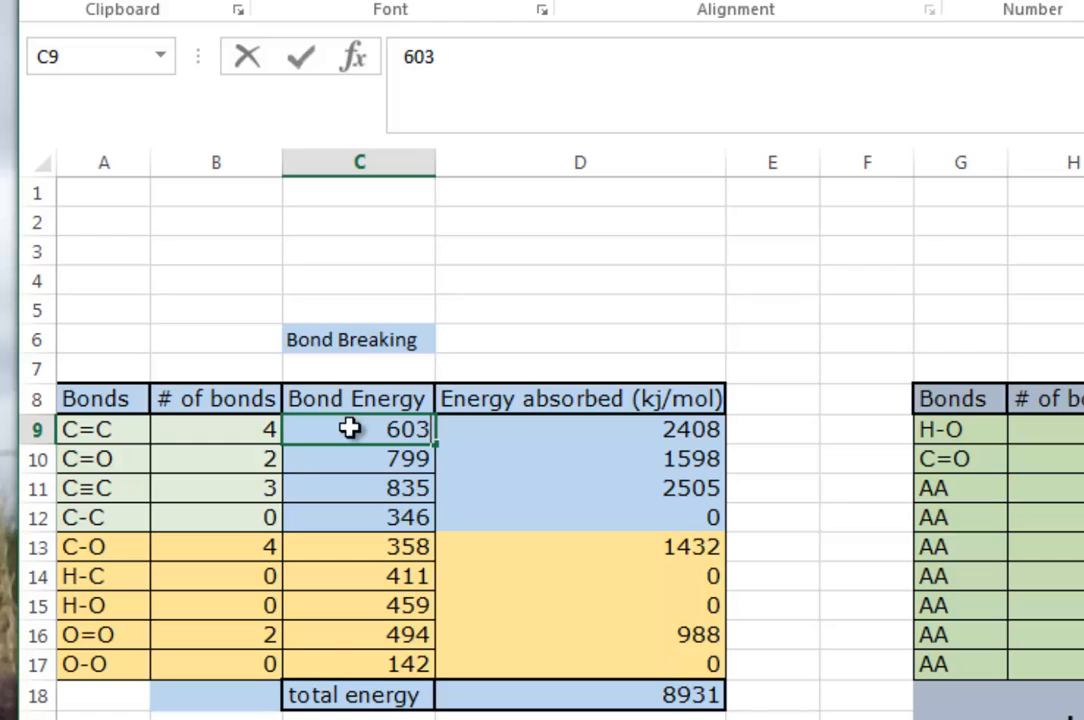
pyautogui.press('Return')
# Enter 602 as the C=C bond energy in C9.
pyautogui.click(349, 428)
pyautogui.write('602')
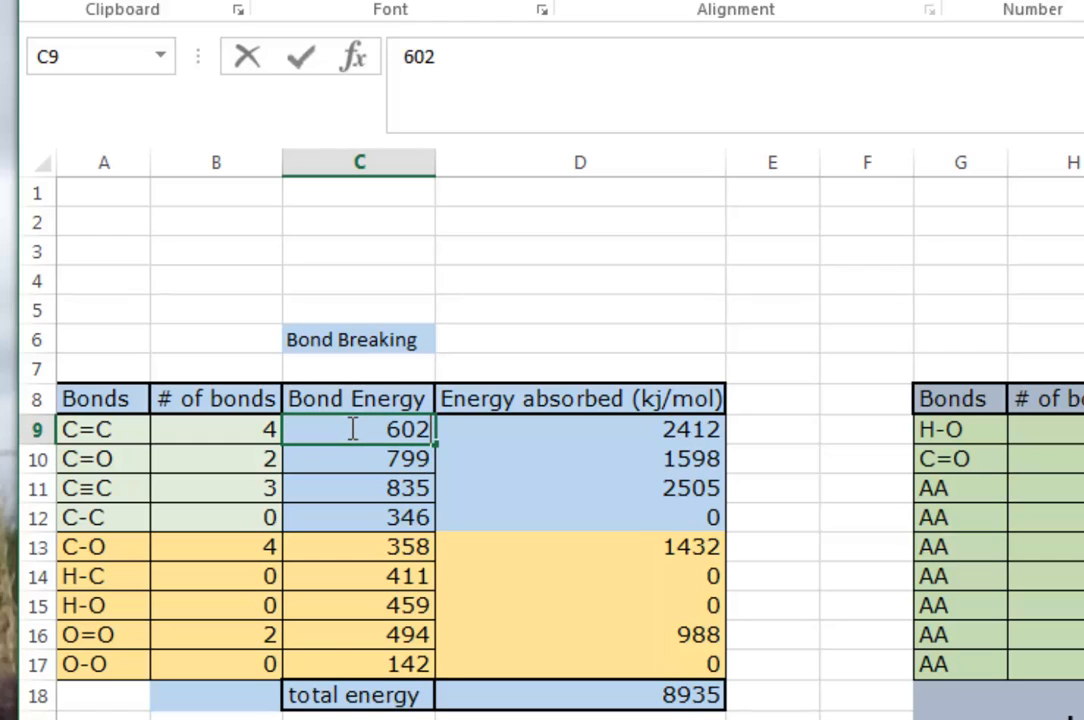
pyautogui.press('Return')
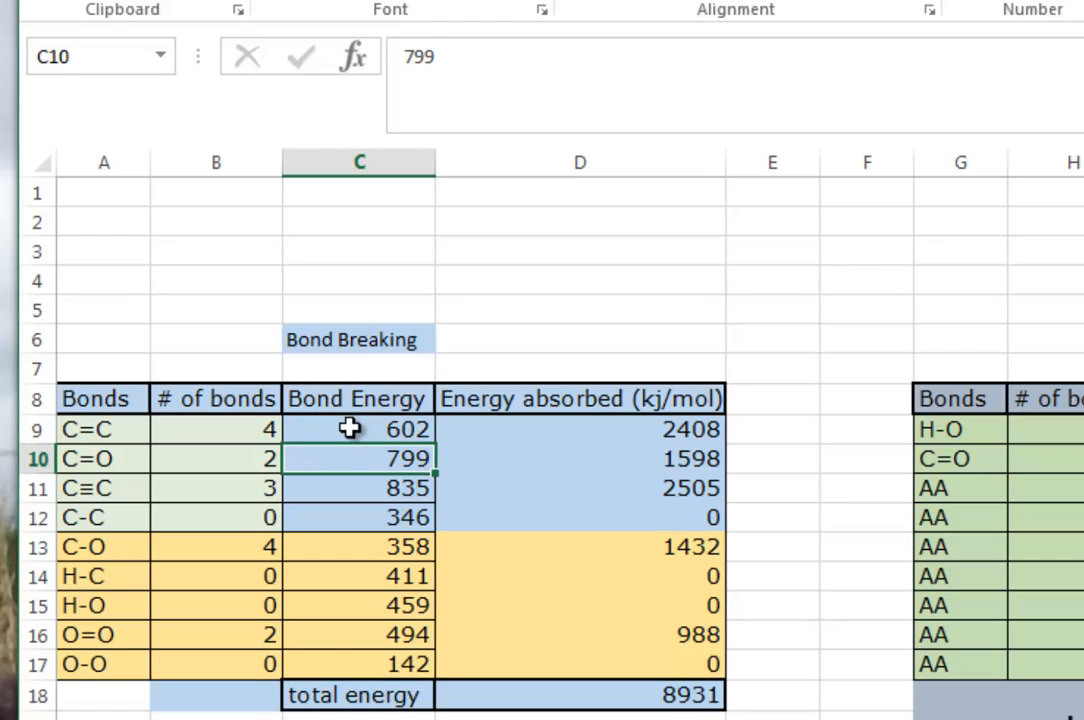
pyautogui.click(349, 428)
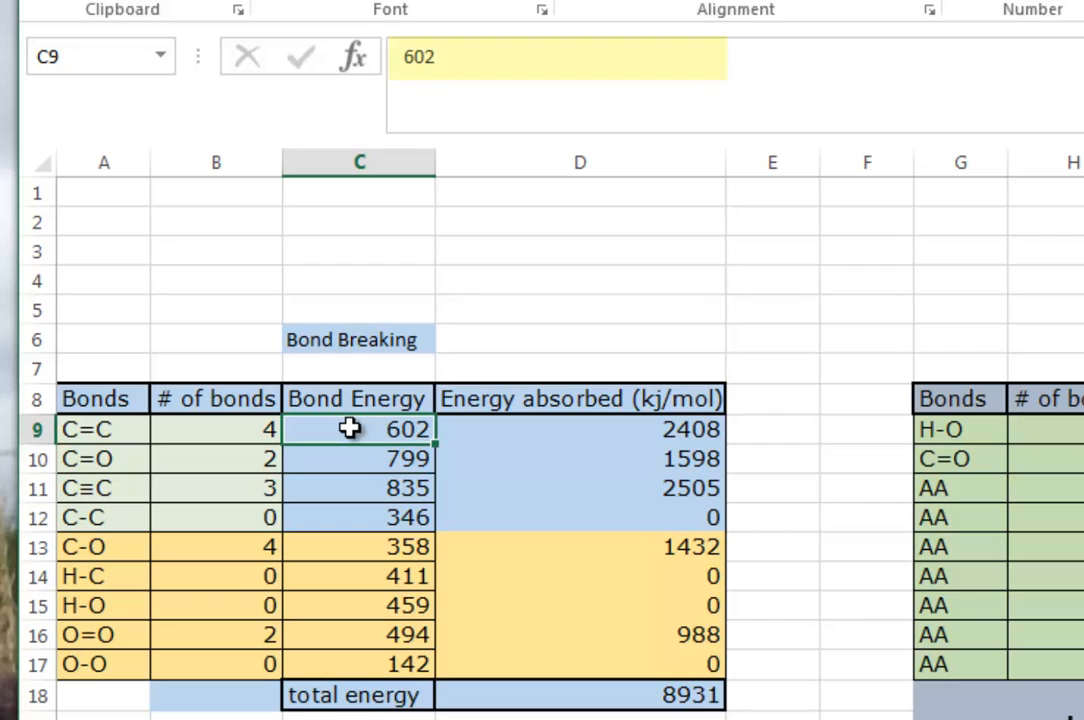
# Check the C=O bond energy against the energytable sheet, and inspect the C≡C bond and its energy cell in the Bond Breaking table.
pyautogui.click(90, 465)
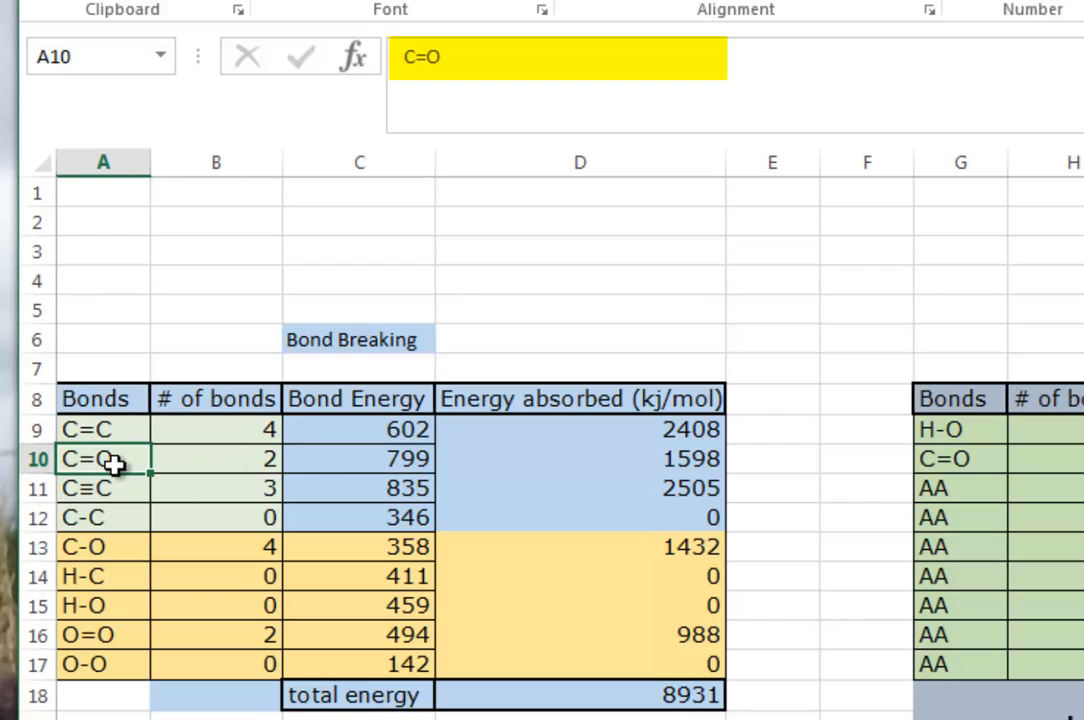
pyautogui.click(358, 463)
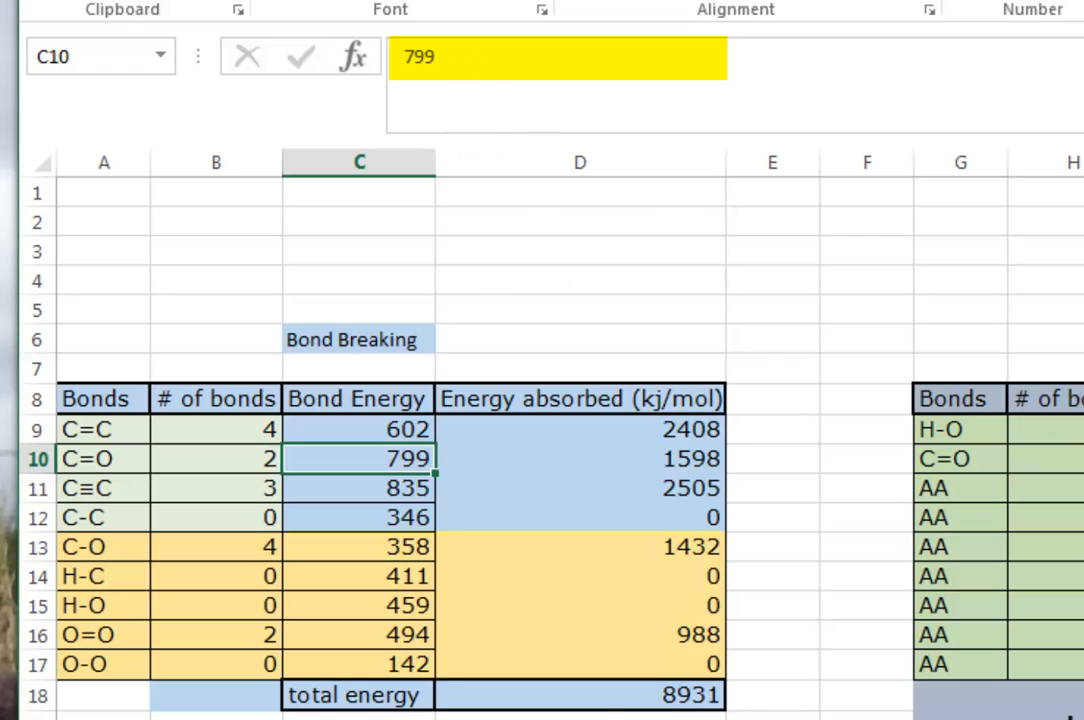
pyautogui.hotkey('ctrl', 'pagedown')
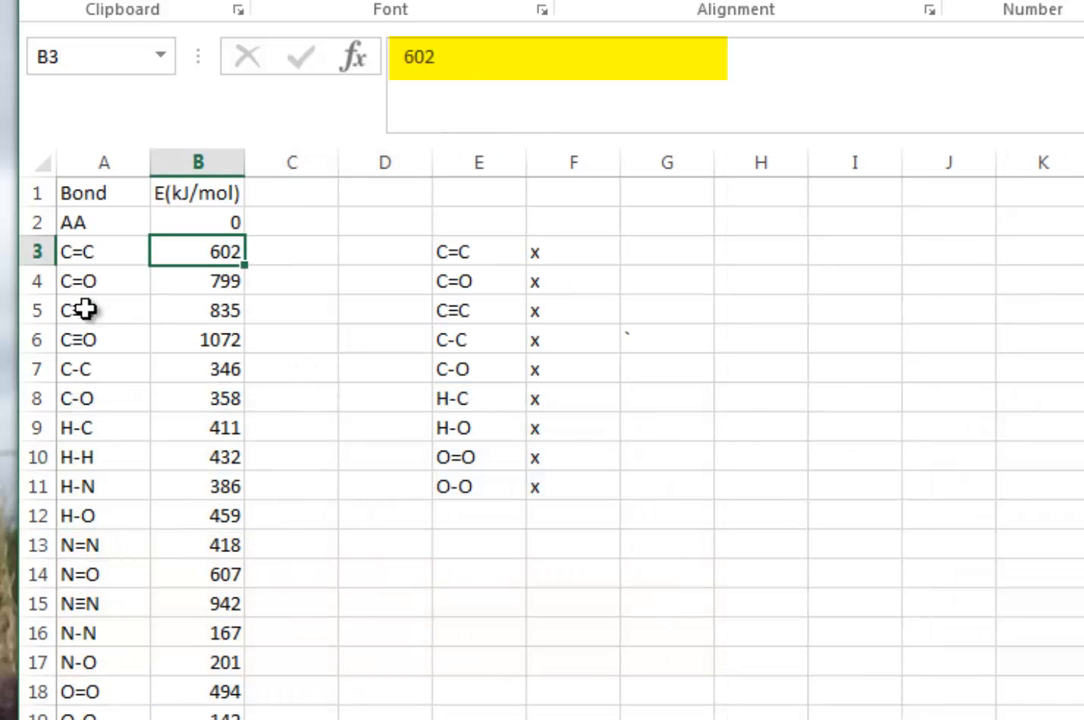
pyautogui.click(73, 281)
pyautogui.click(202, 284)
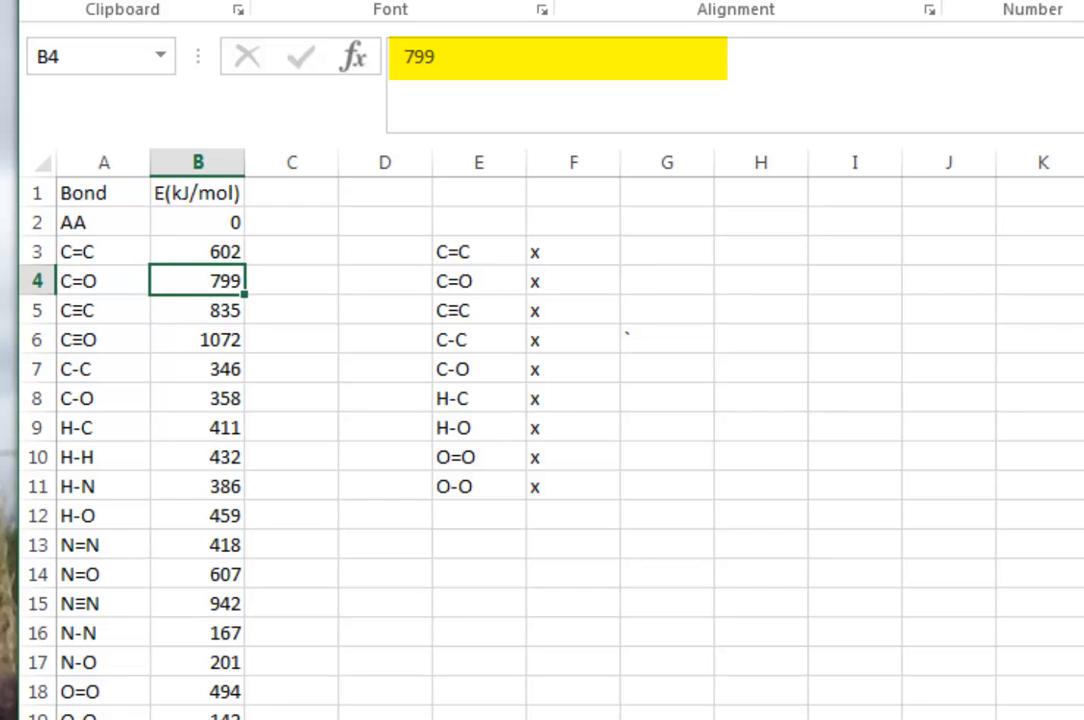
pyautogui.hotkey('ctrl', 'pageup')
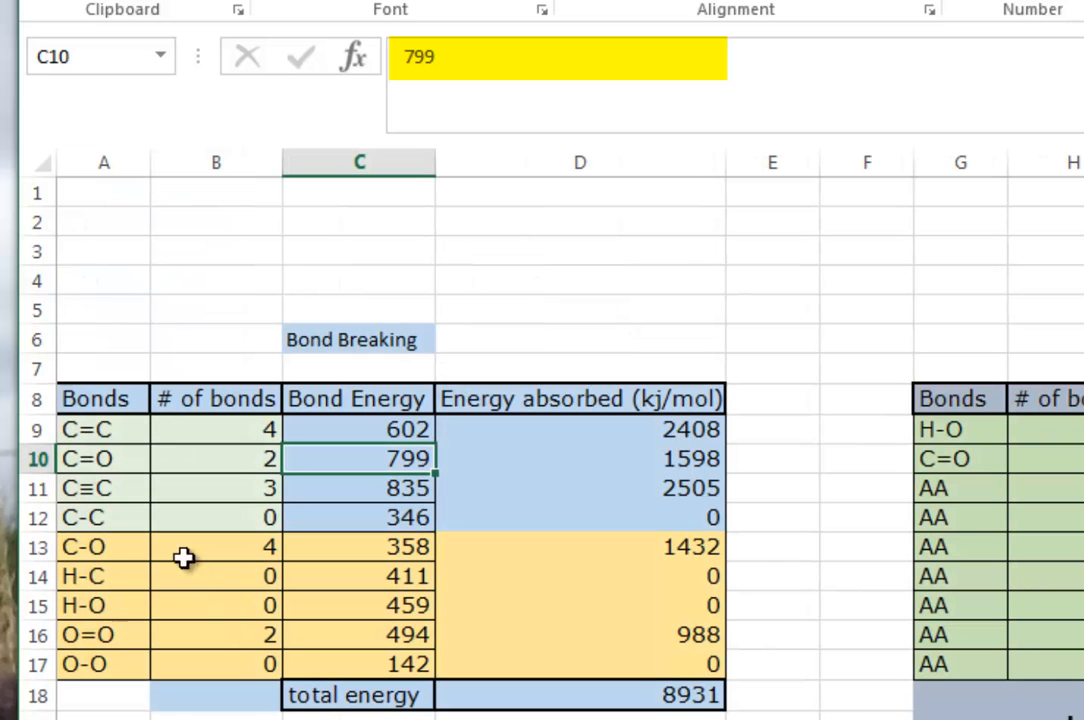
pyautogui.click(95, 489)
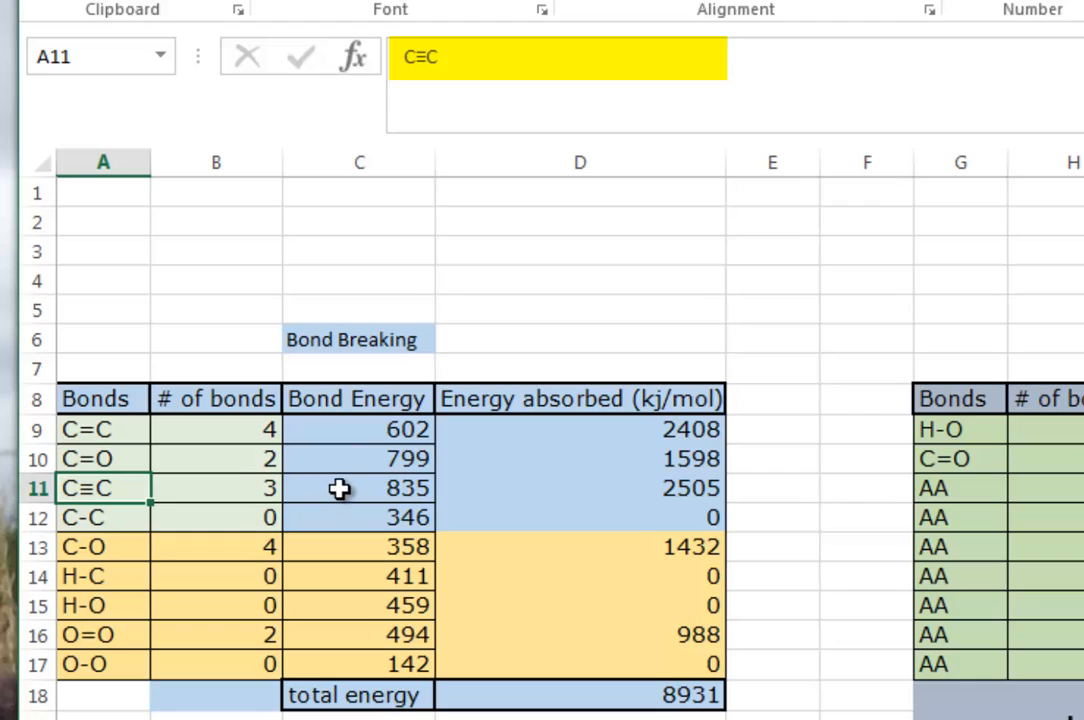
pyautogui.click(342, 487)
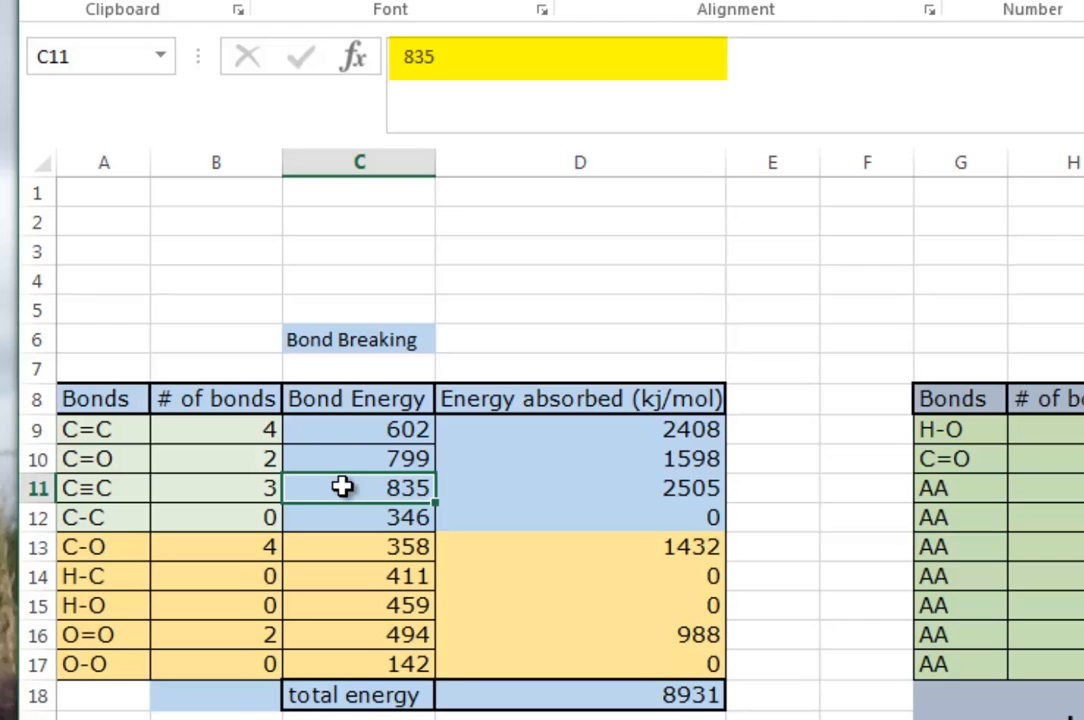
pyautogui.click(102, 488)
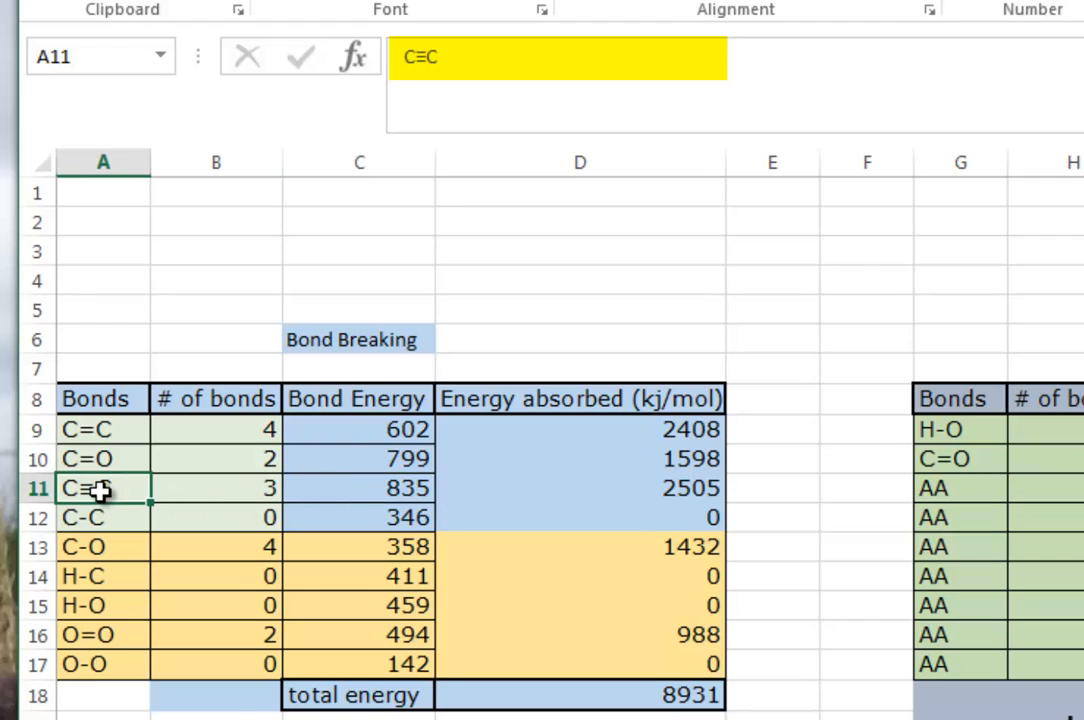
# Begin a VLOOKUP formula in C11, replacing the fixed C≡C bond energy, with A11 as the lookup value.
pyautogui.click(333, 488)
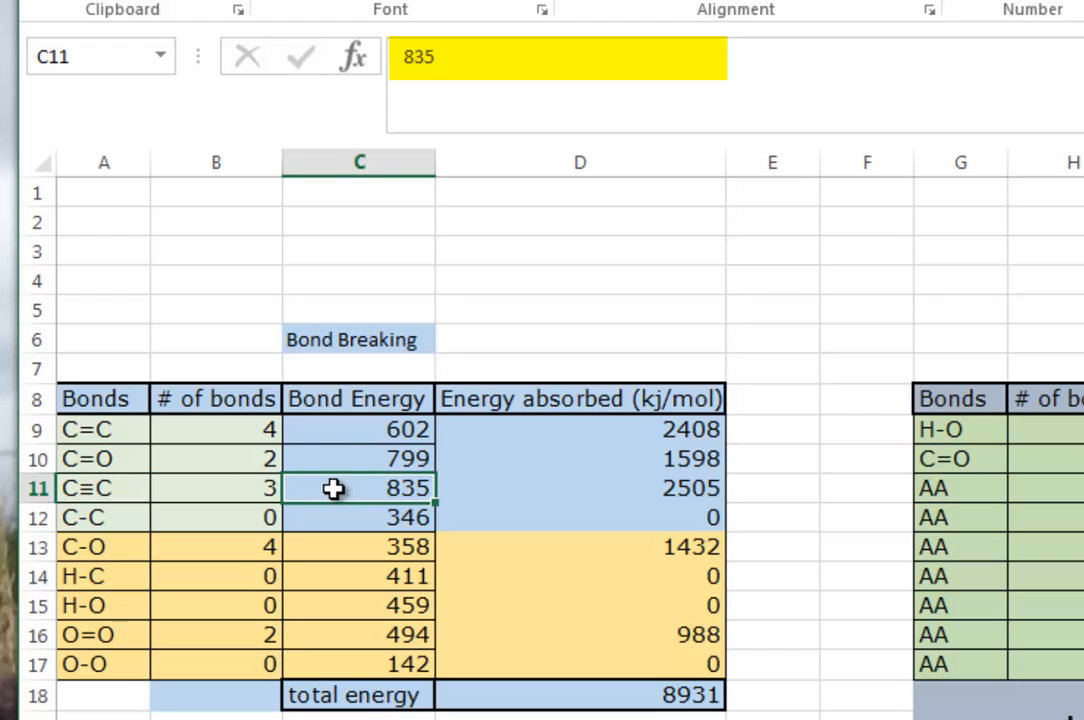
pyautogui.write('=')
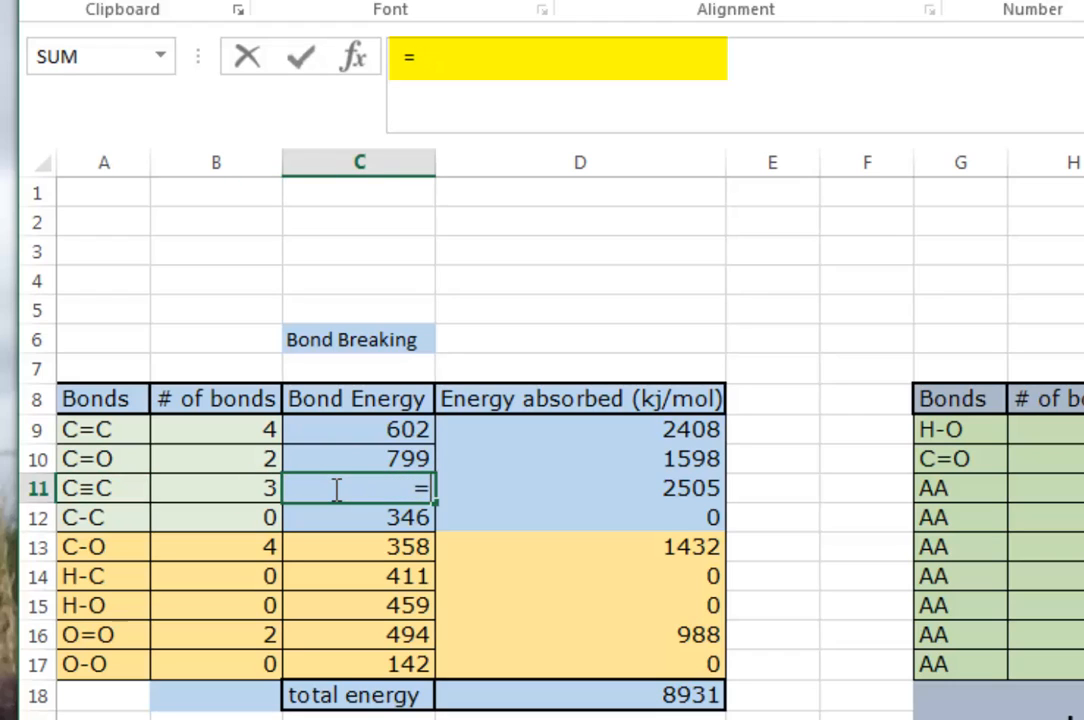
pyautogui.write('vlookup')
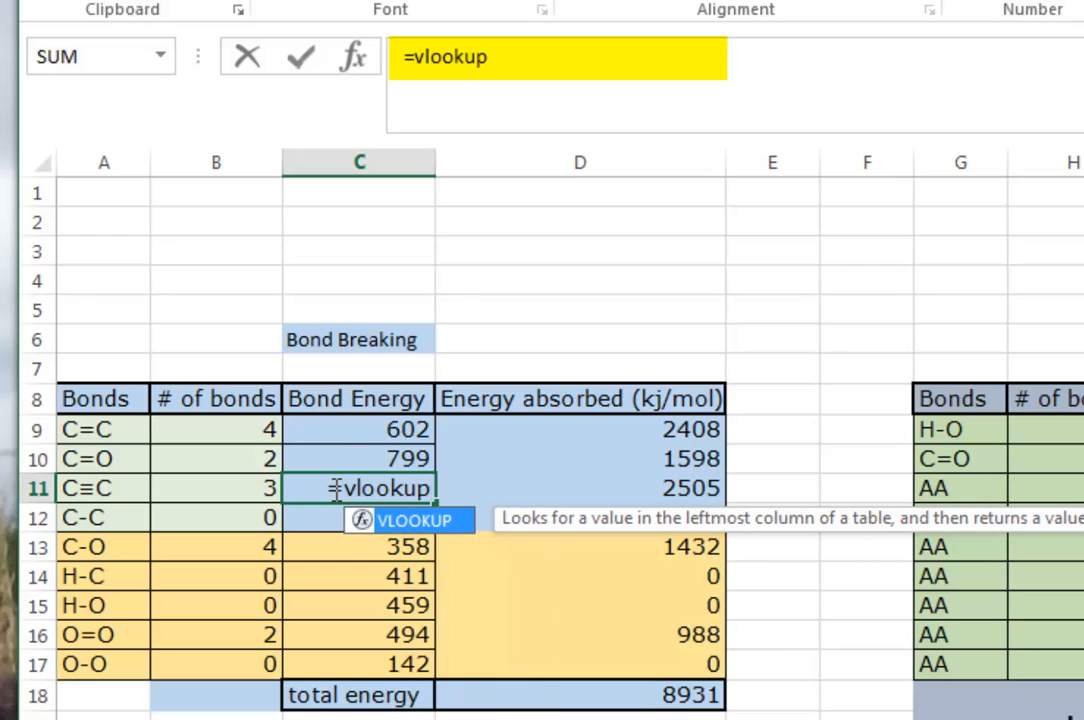
pyautogui.write('(')
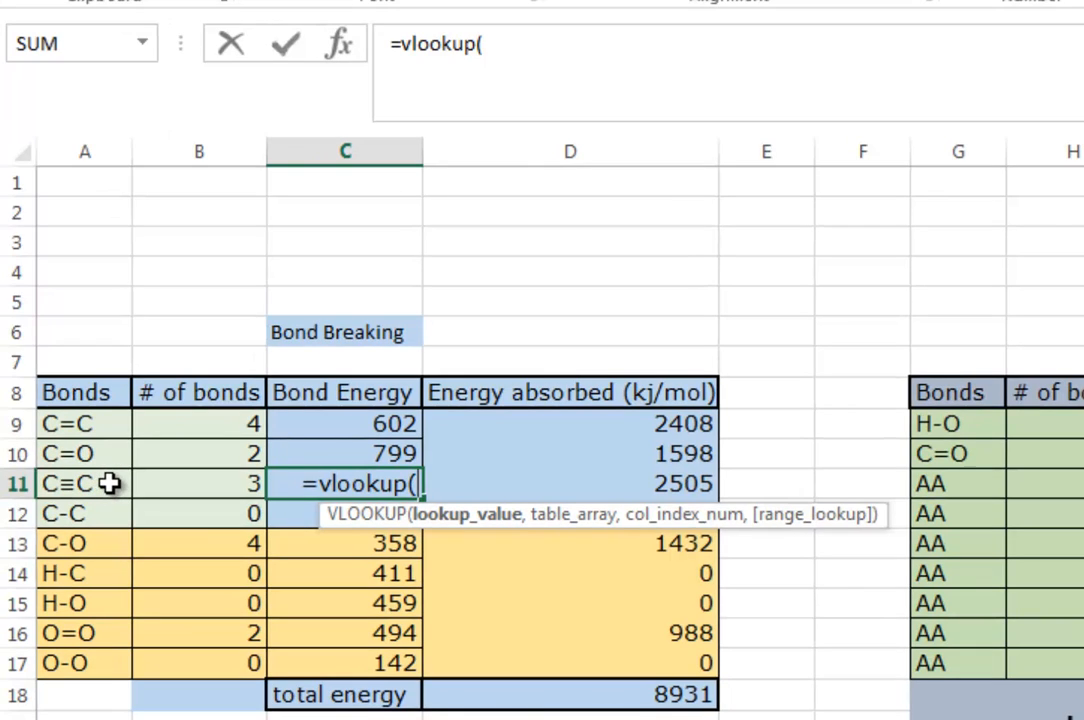
pyautogui.click(109, 483)
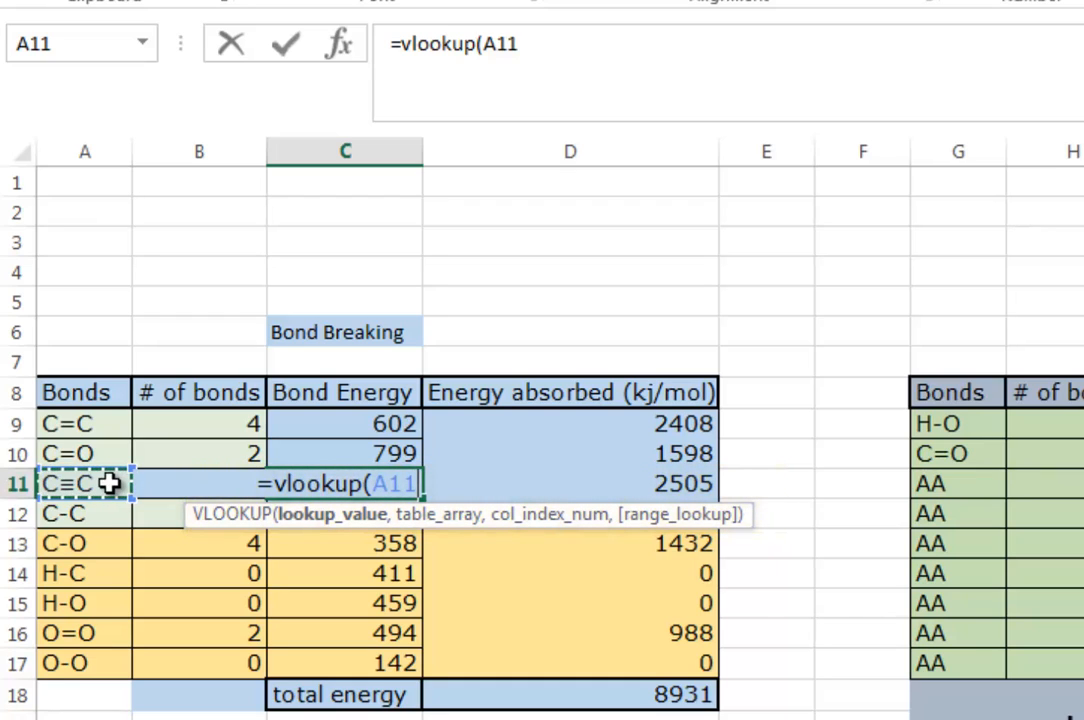
pyautogui.write(',')
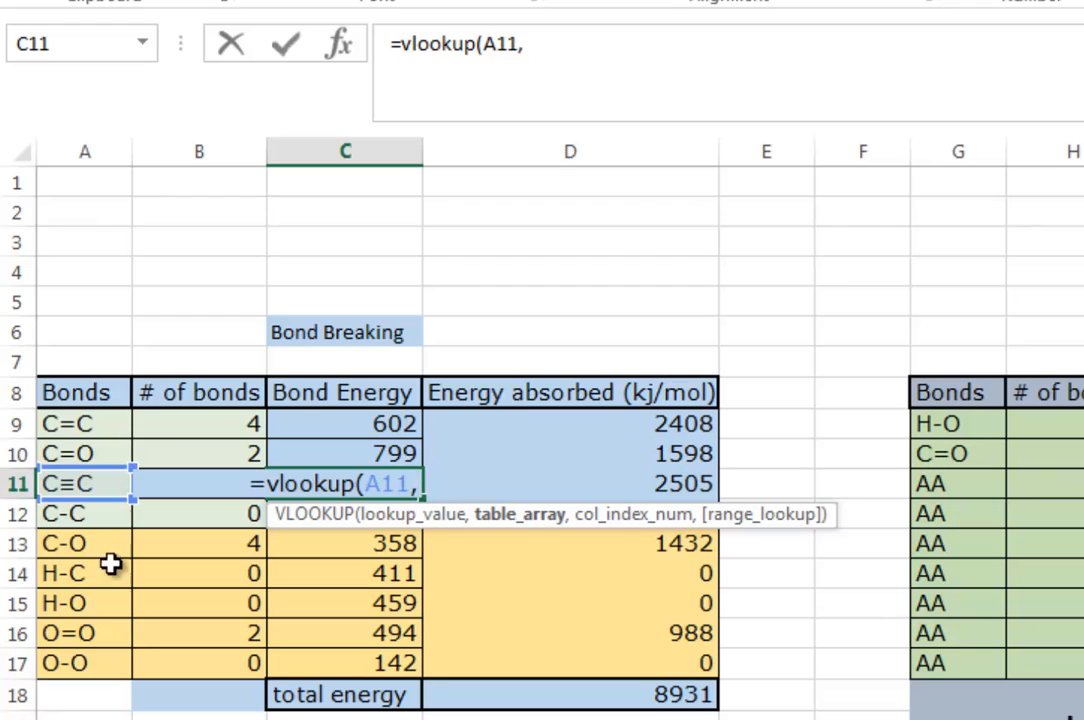
# Complete the VLOOKUP with the bond and energy range fred on the energytable sheet as table array and 2 as column index.
pyautogui.hotkey('ctrl', 'pagedown')
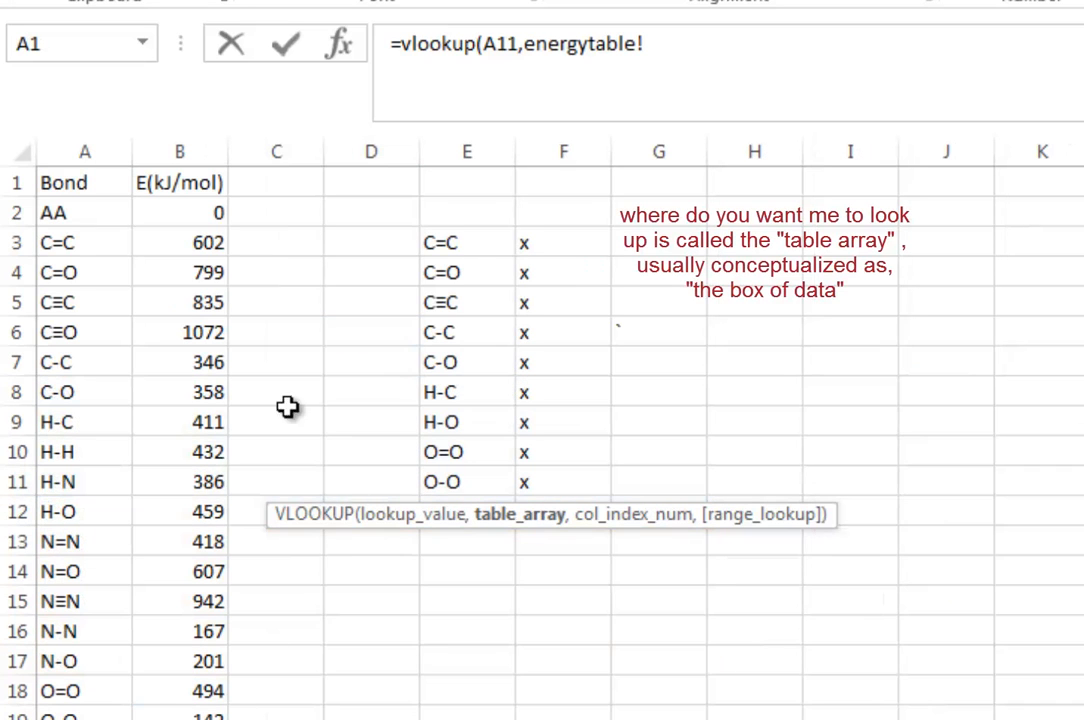
pyautogui.moveTo(65, 180); pyautogui.dragTo(170, 710)
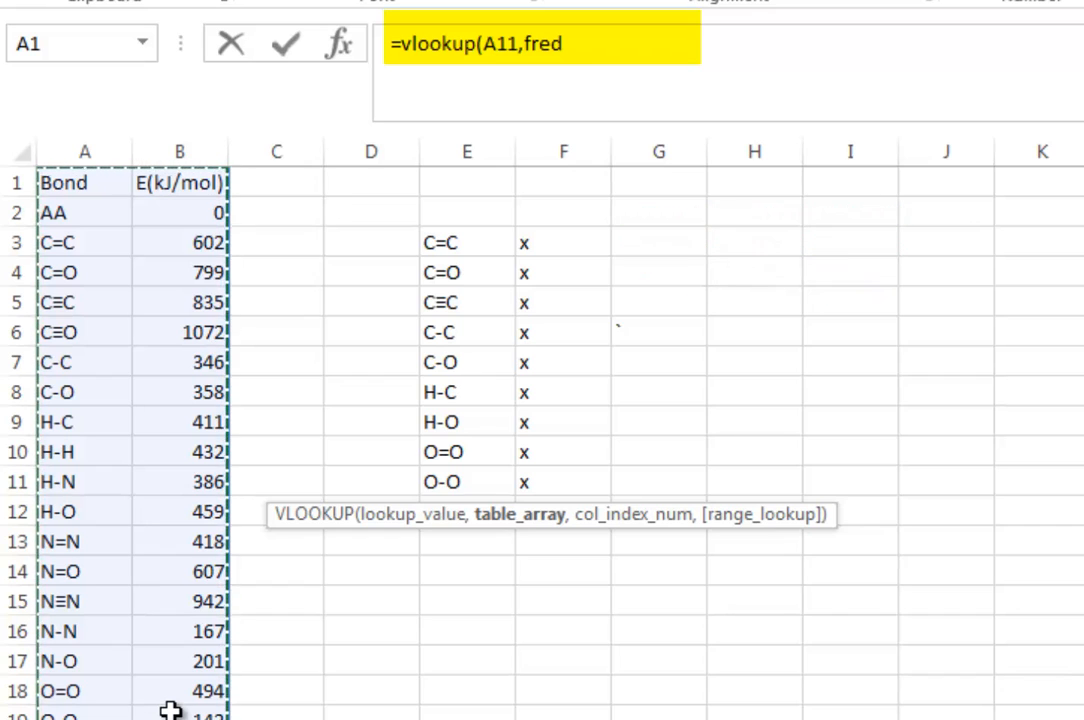
pyautogui.write(',')
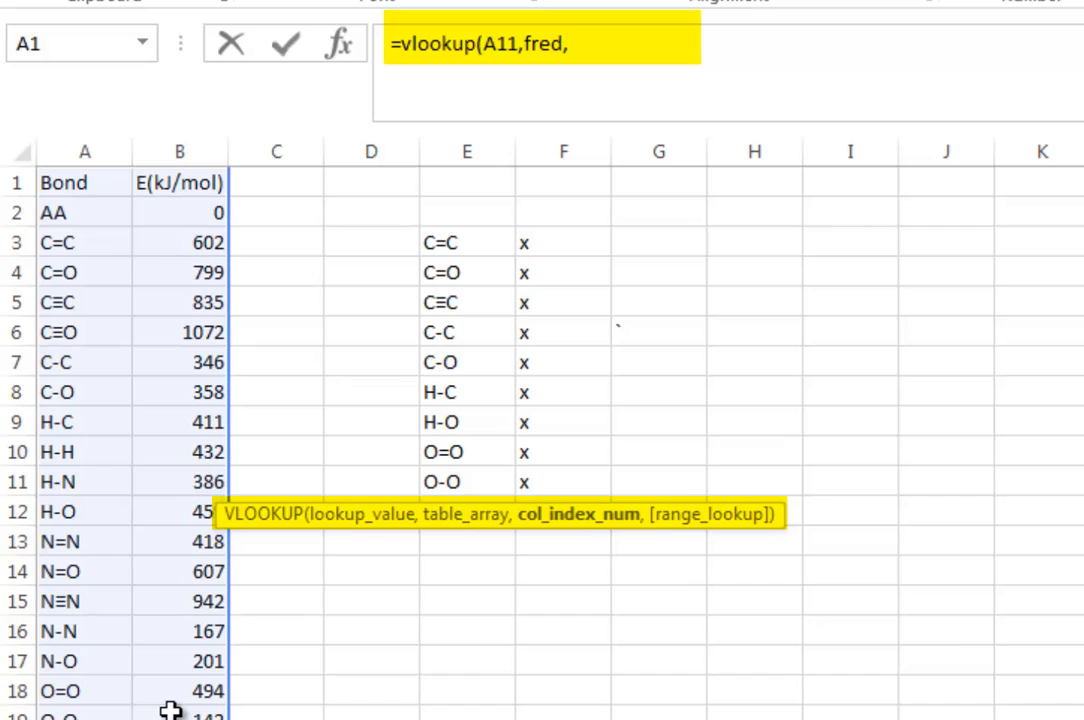
pyautogui.write('2')
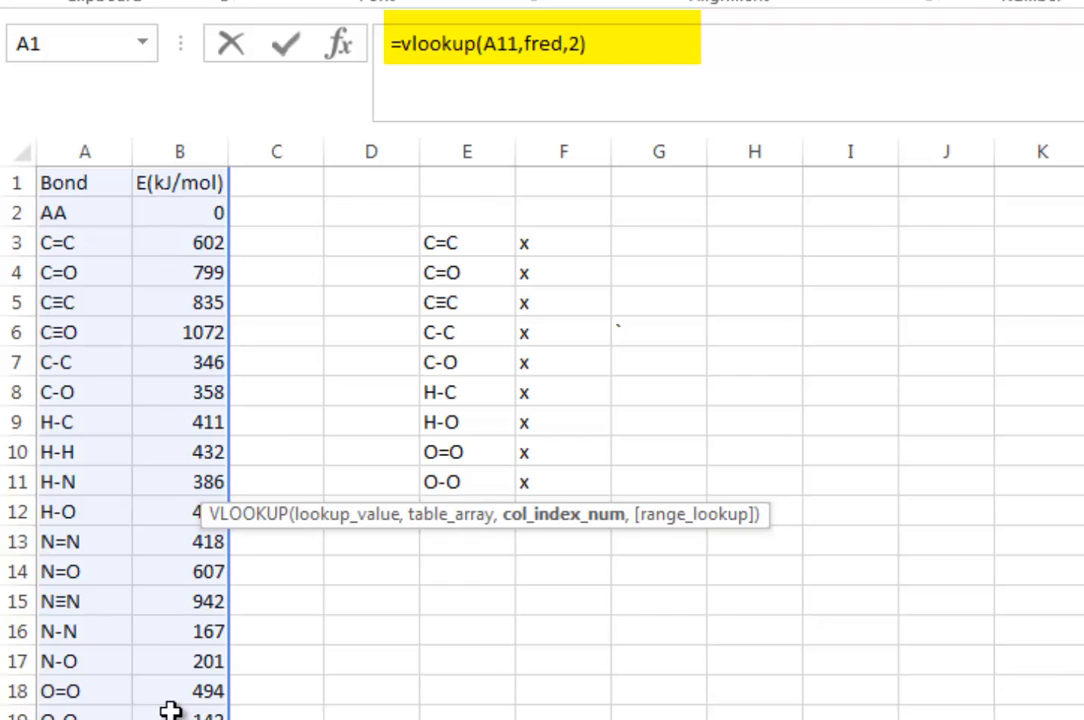
pyautogui.press('Return')
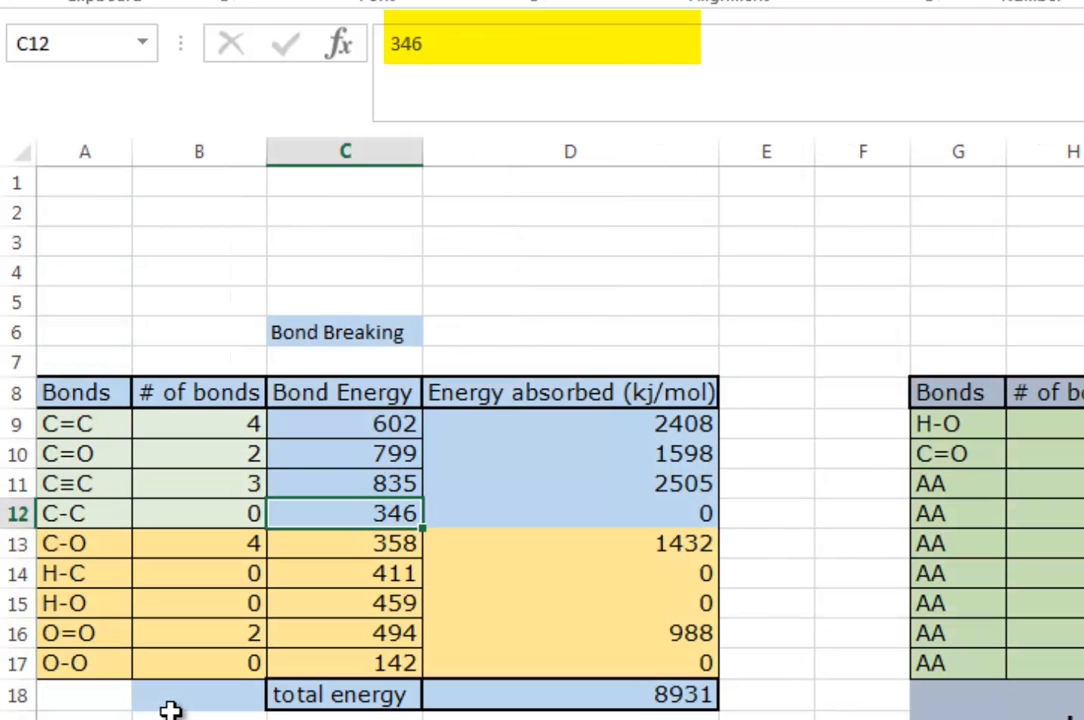
# Compare the C≡C row's bond energy formula in C11 with the fixed value in C10.
pyautogui.click(18, 483)
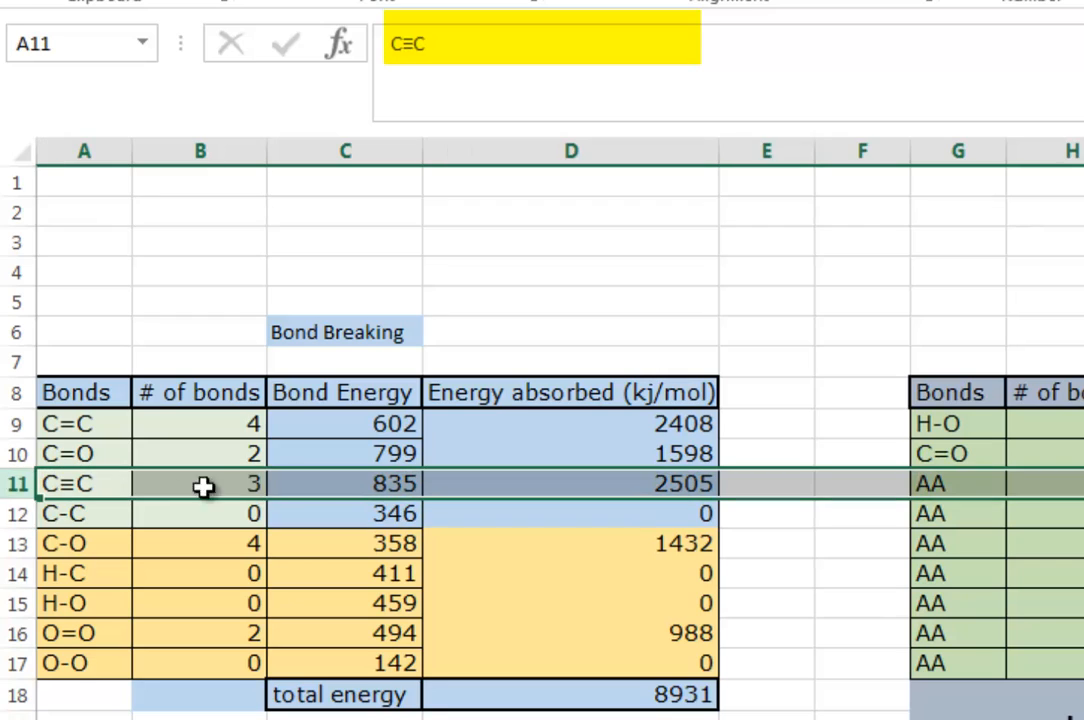
pyautogui.click(355, 453)
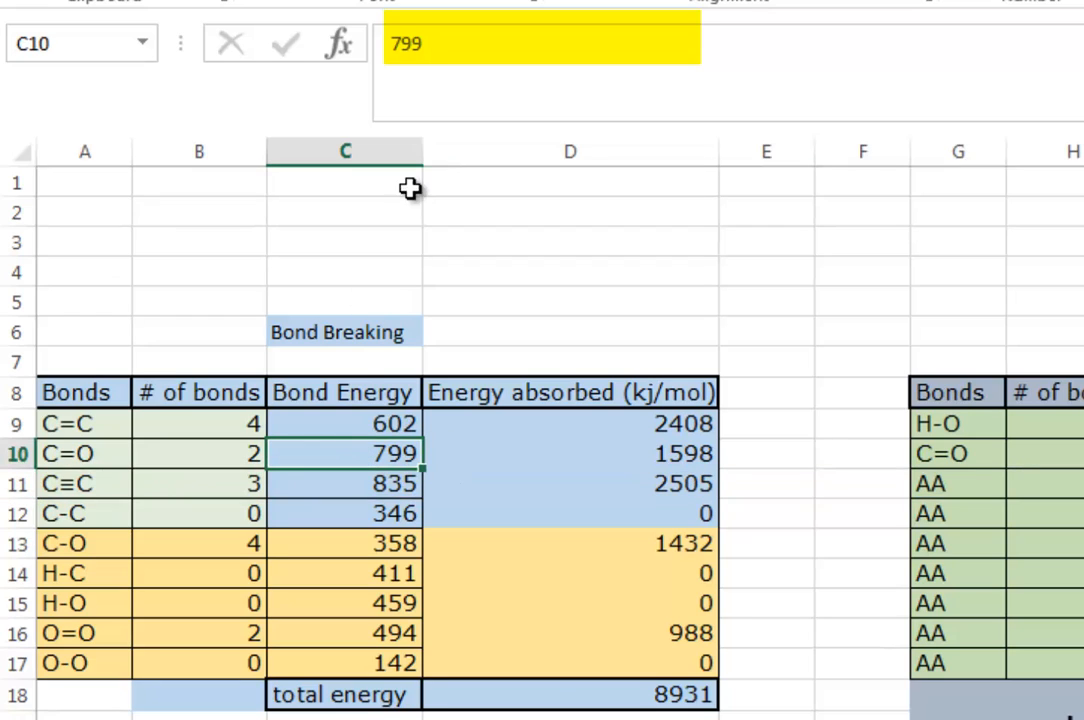
pyautogui.click(324, 485)
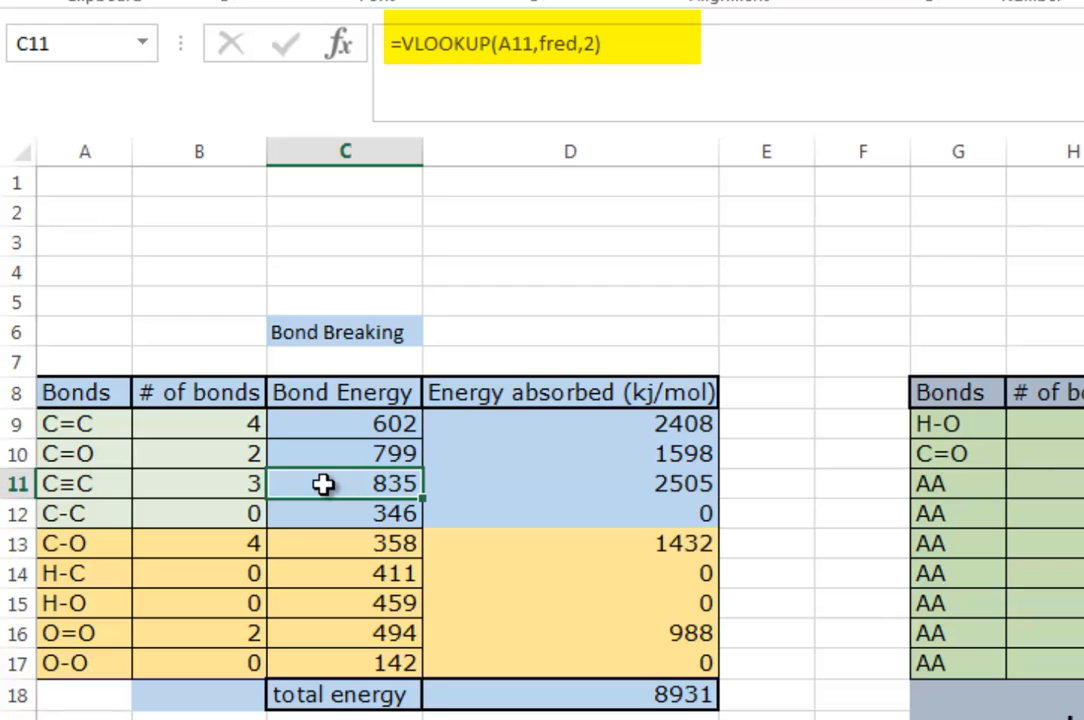
# Compare the fixed bond energies in C10 and C9 with the lookup formula in C11.
pyautogui.click(322, 455)
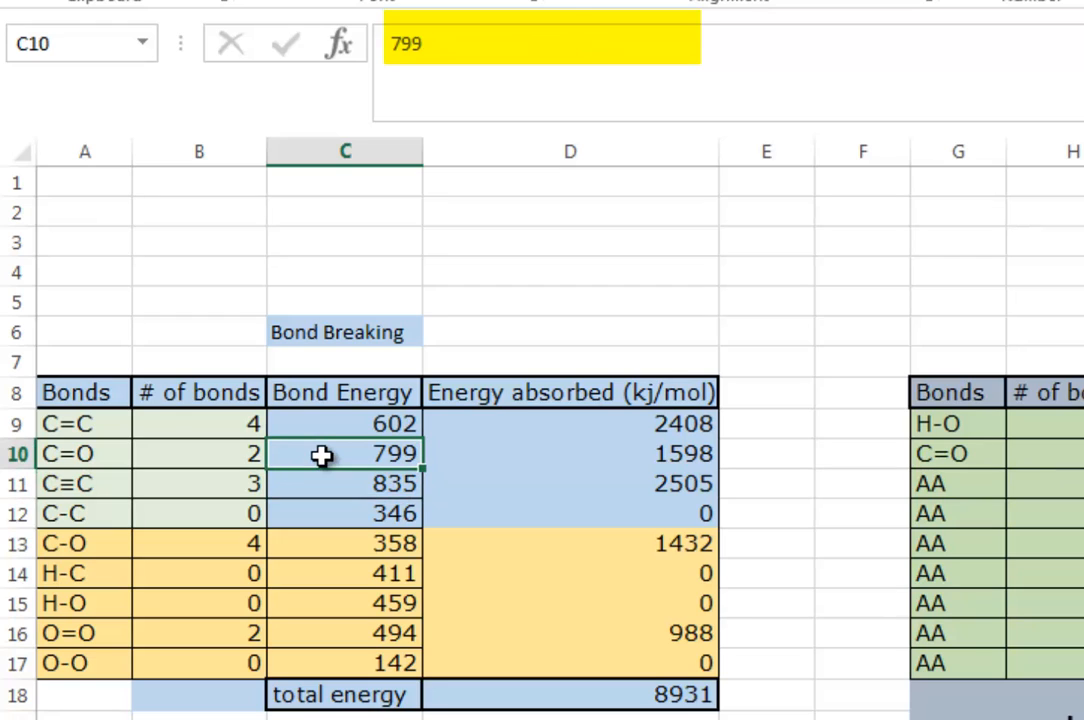
pyautogui.click(327, 425)
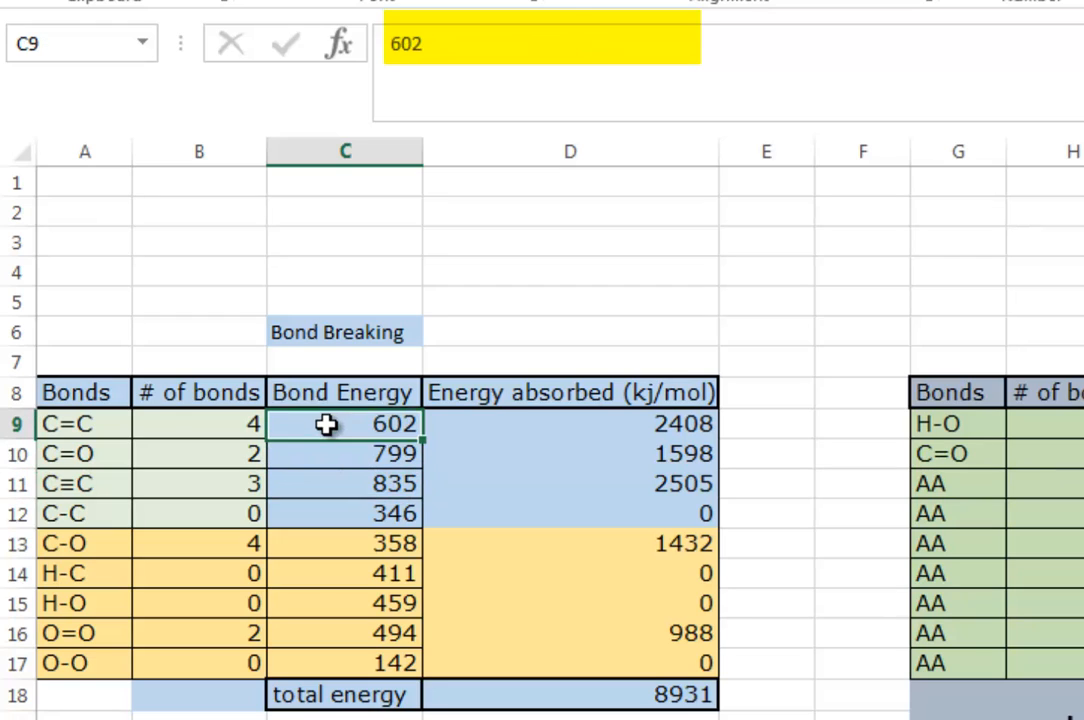
pyautogui.click(322, 482)
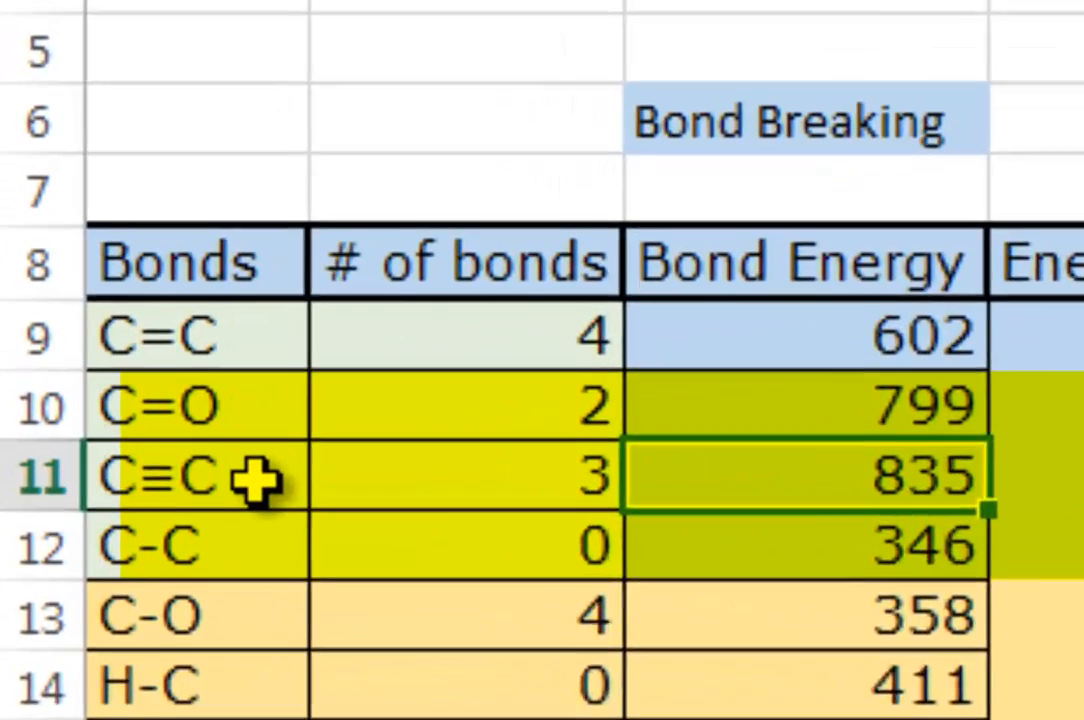
# Change the bond in A11 of the Bond Breaking table to C=C.
pyautogui.click(108, 484)
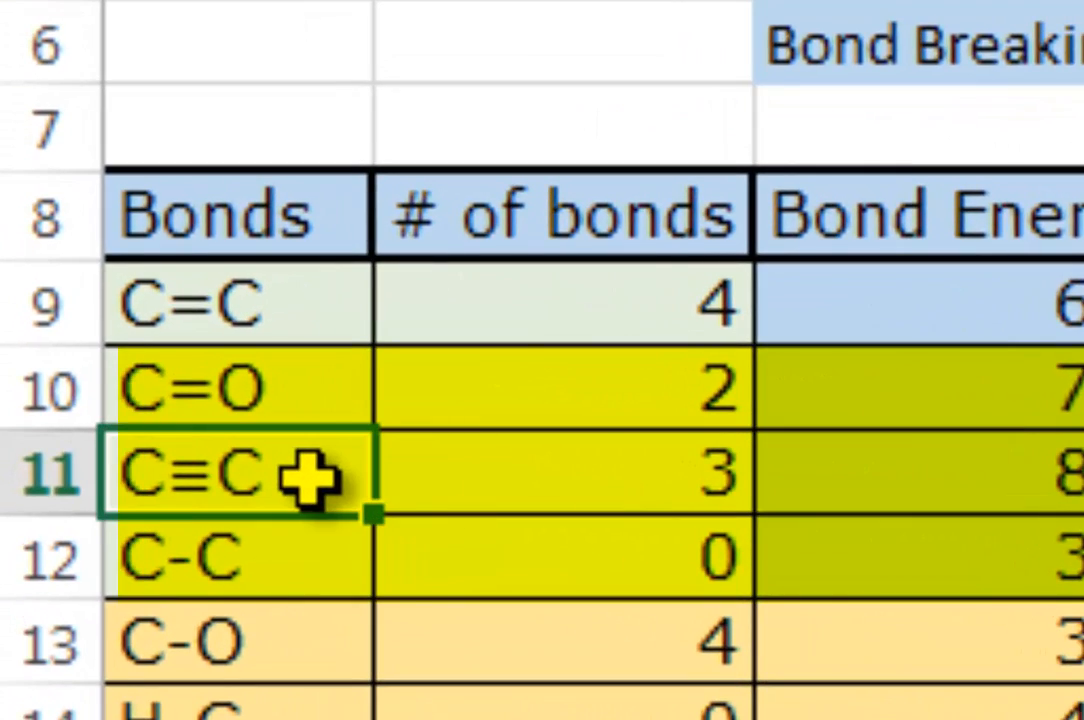
pyautogui.write('C=C')
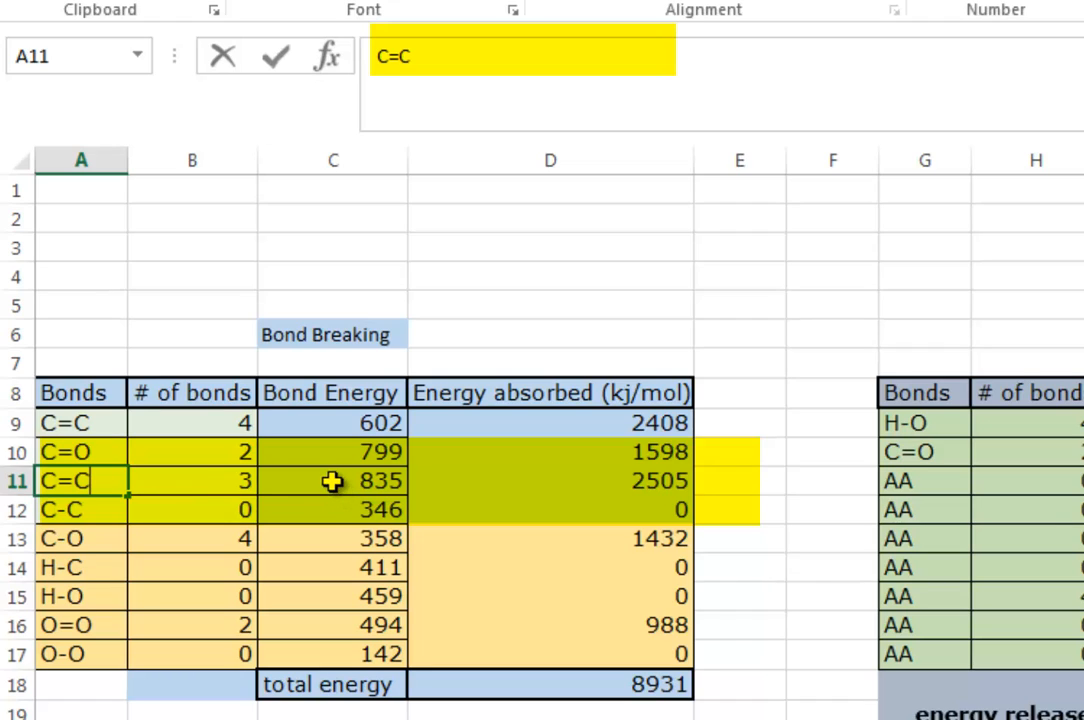
pyautogui.press('Return')
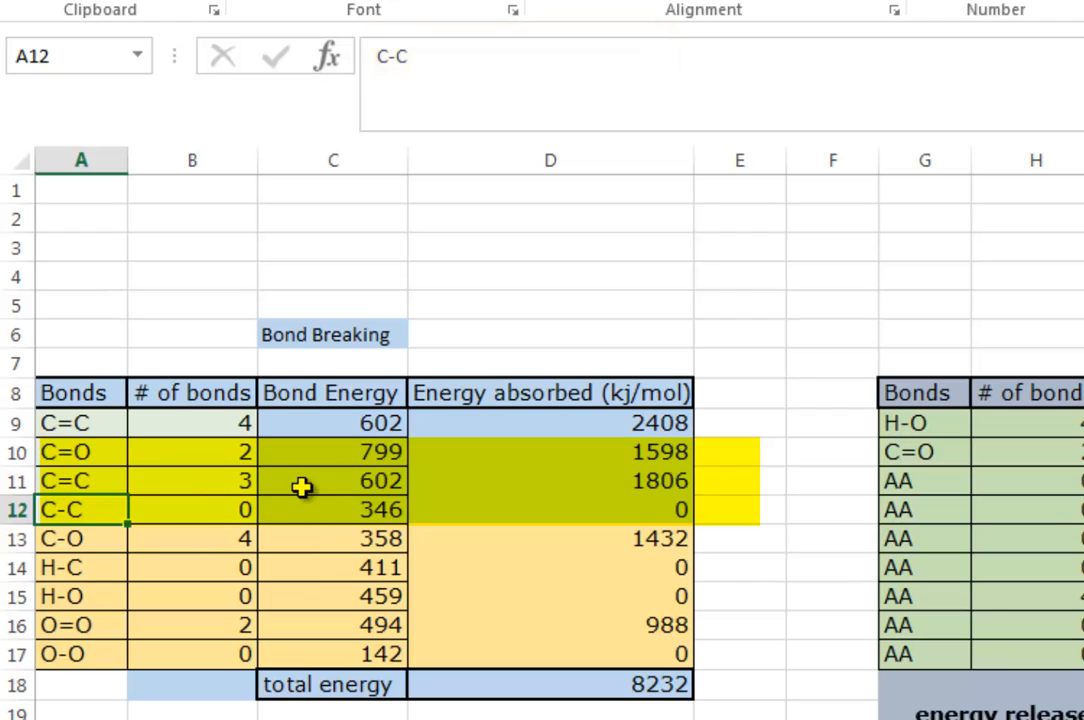
# Examine the VLOOKUP formula in C11, focusing on its lookup value A11 and its table array fred.
pyautogui.click(305, 484)
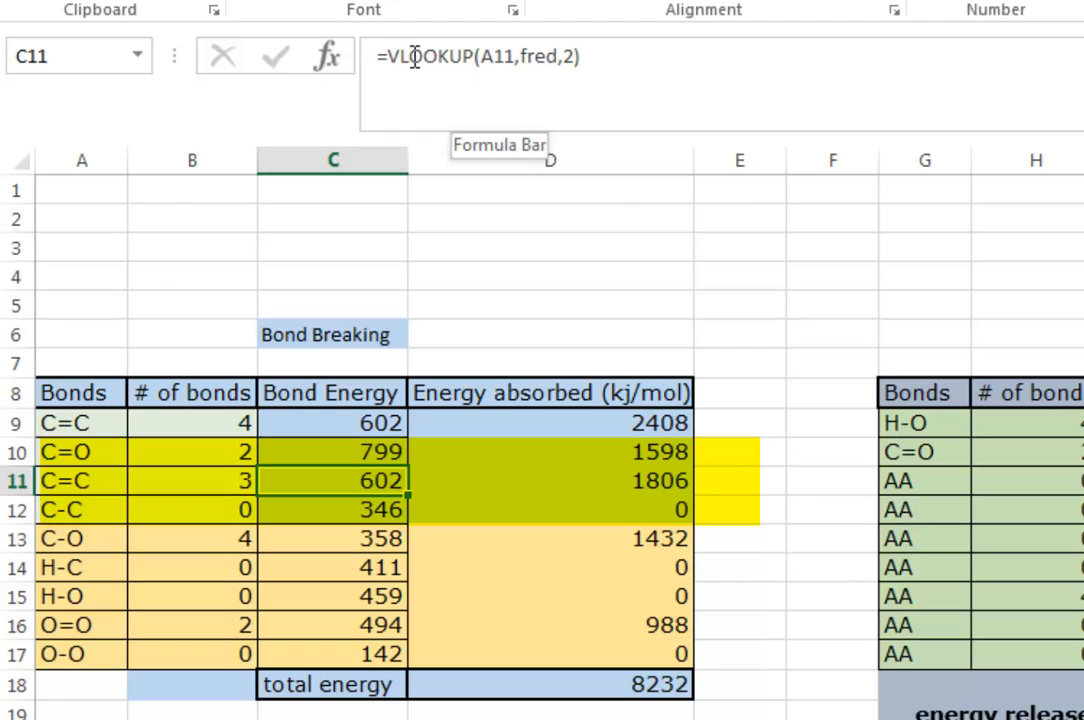
pyautogui.moveTo(395, 57); pyautogui.dragTo(511, 68)
pyautogui.click(467, 80)
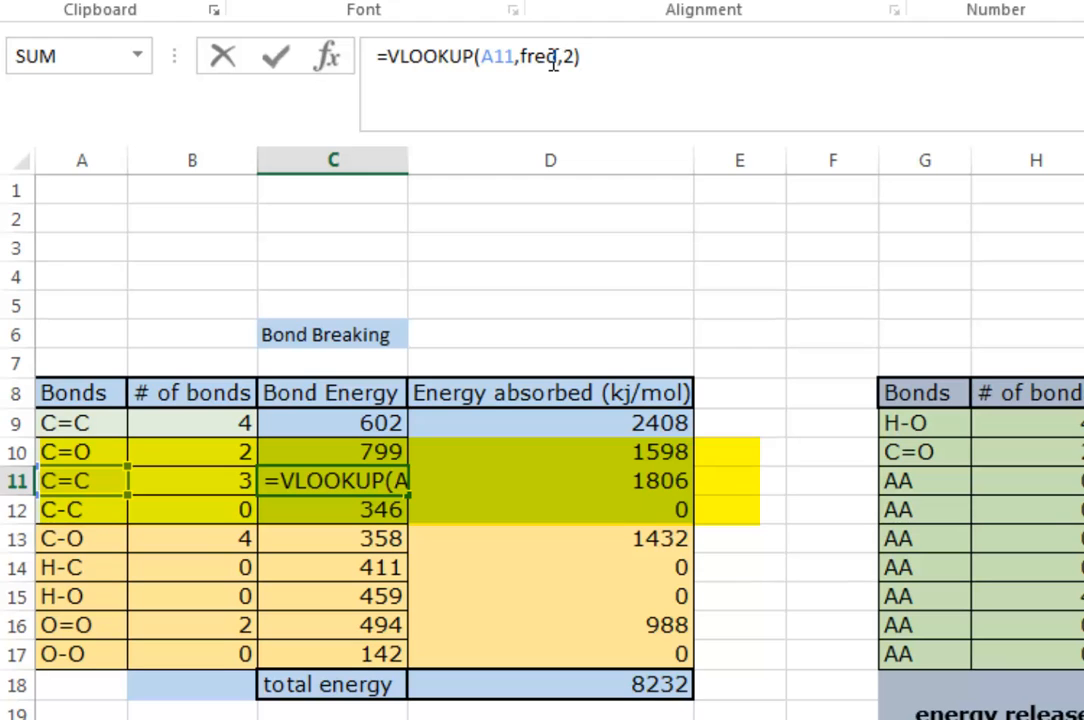
pyautogui.moveTo(522, 57); pyautogui.dragTo(558, 57)
pyautogui.click(510, 84)
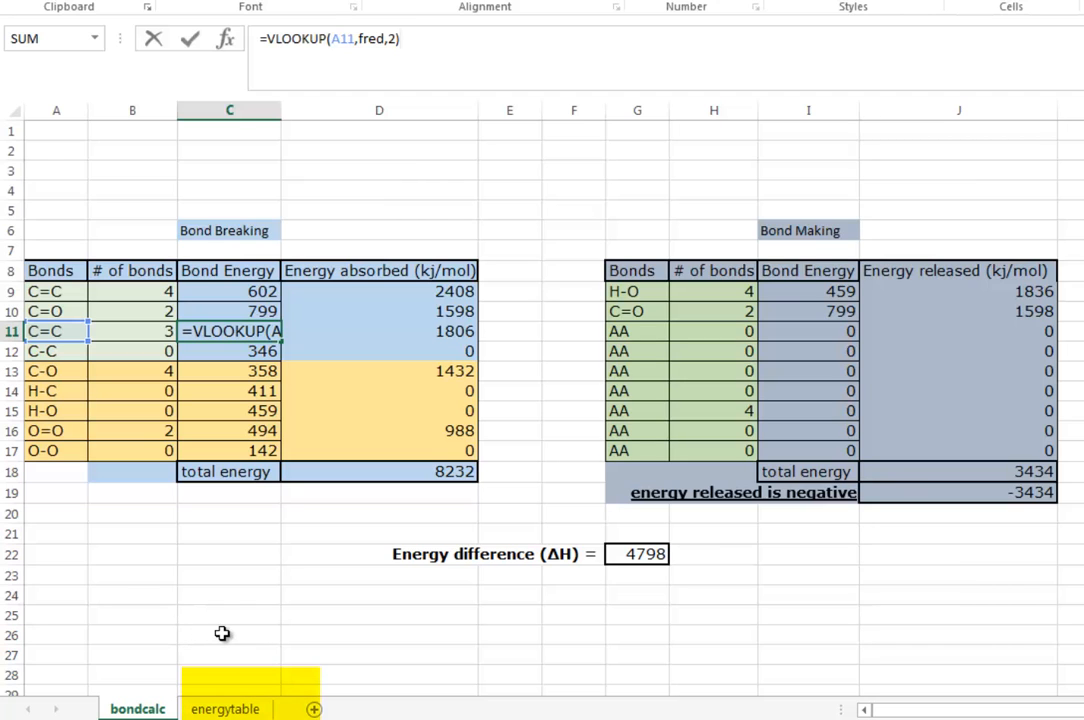
# Examine the Bond and E(kJ/mol) columns on the energytable sheet that serve as the lookup range.
pyautogui.click(225, 709)
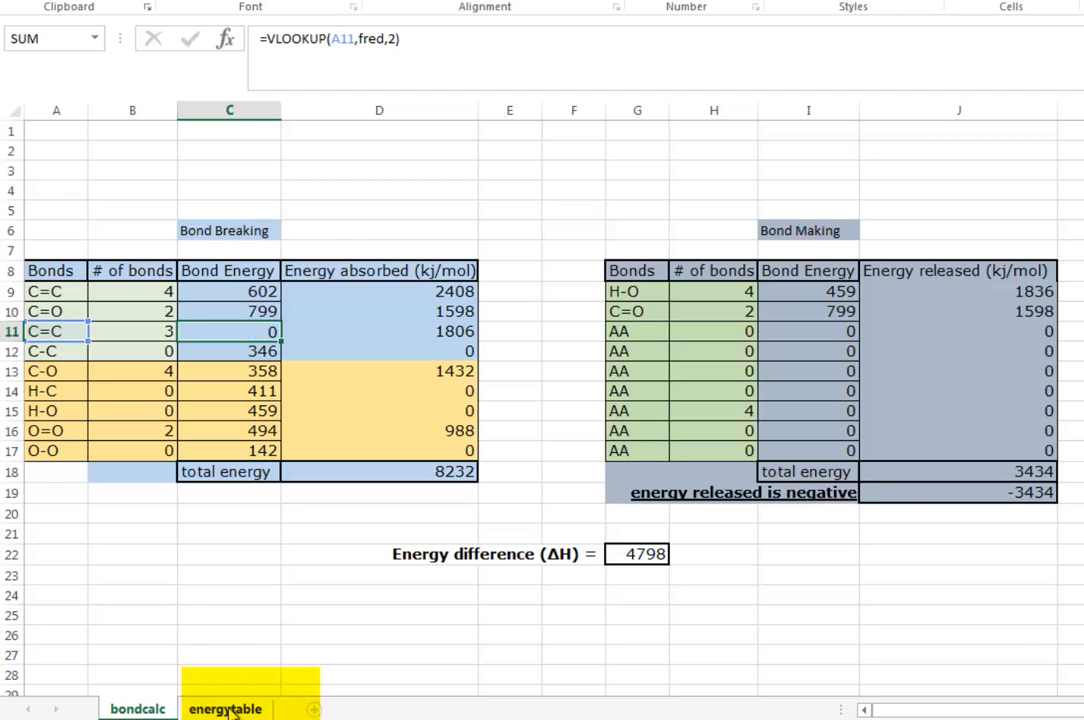
pyautogui.click(432, 414)
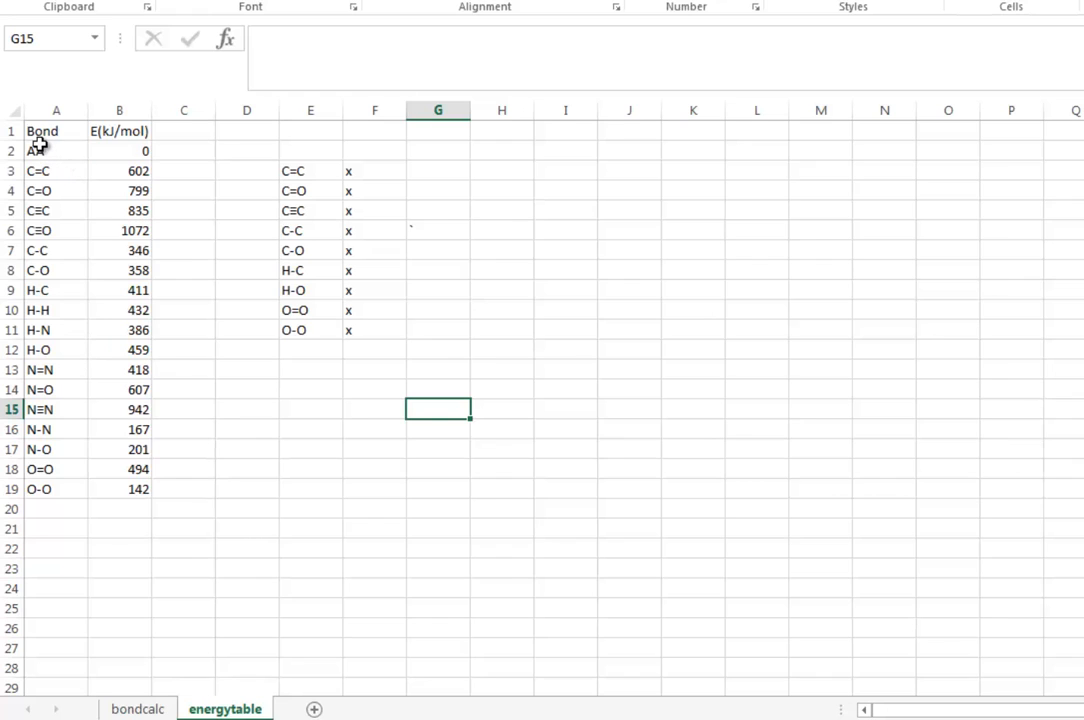
pyautogui.moveTo(36, 130); pyautogui.dragTo(121, 373)
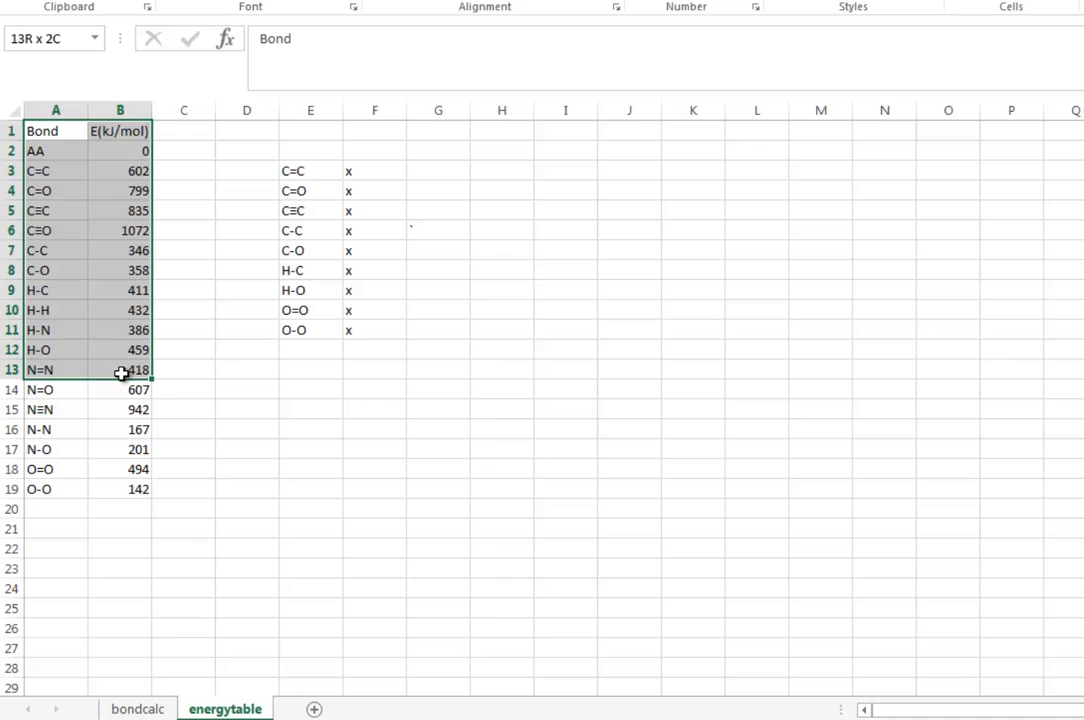
pyautogui.click(249, 466)
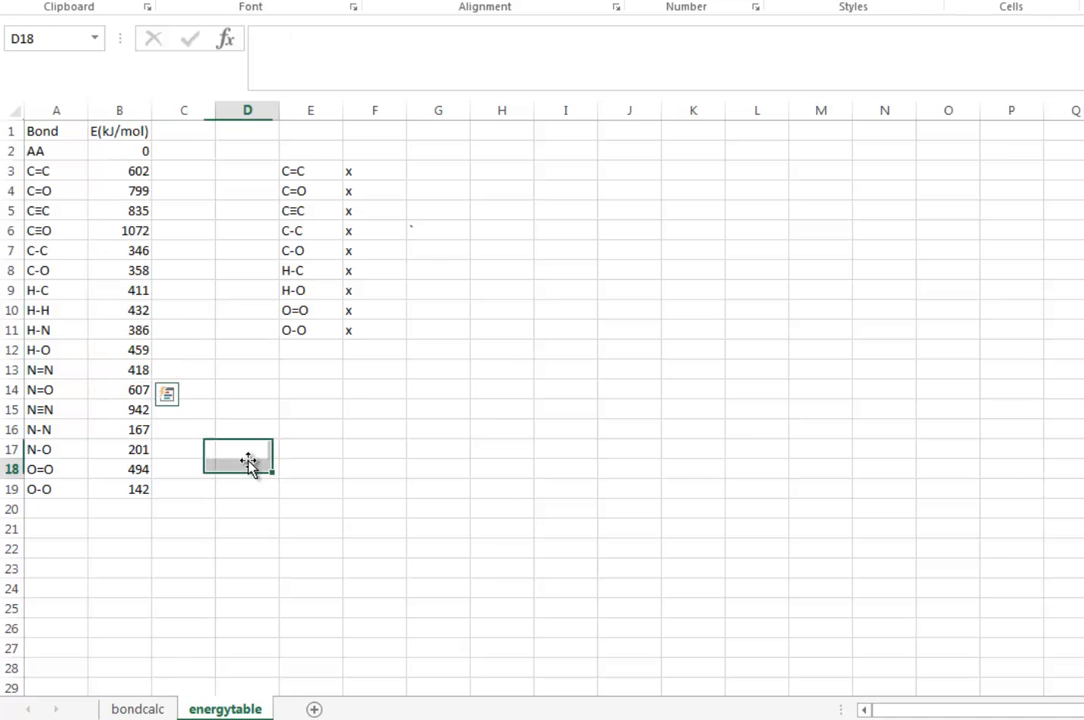
# Begin a VLOOKUP formula in C12 on the bondcalc sheet, replacing the fixed C-C bond energy, with A12 as the lookup value.
pyautogui.click(138, 709)
pyautogui.click(240, 351)
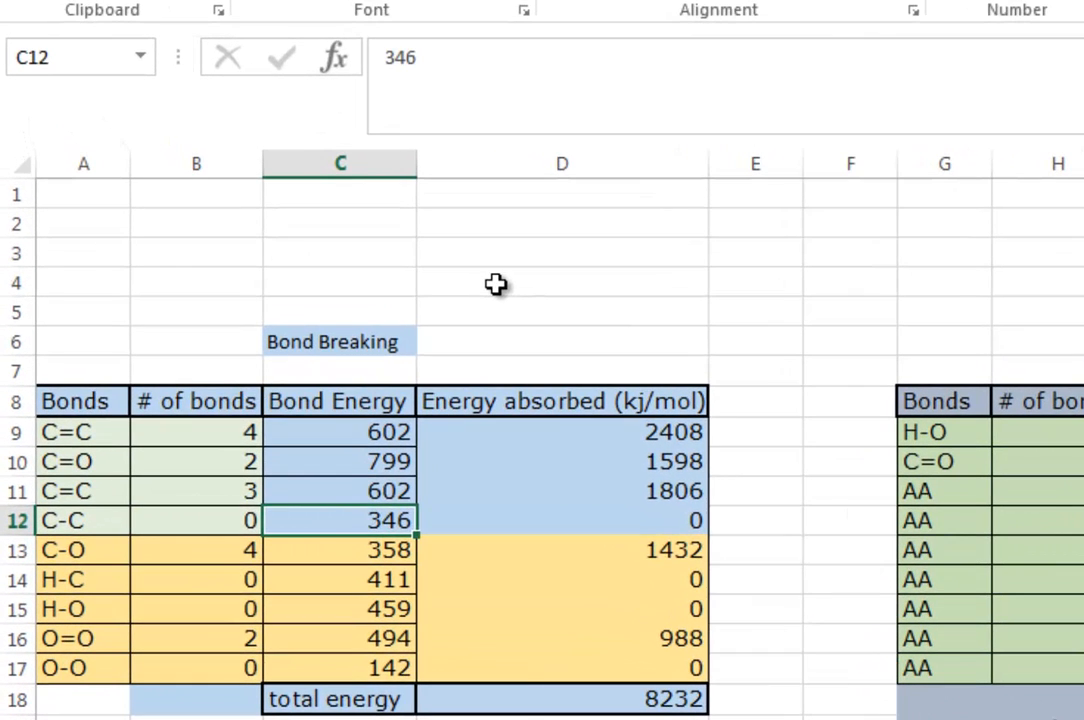
pyautogui.write('=v')
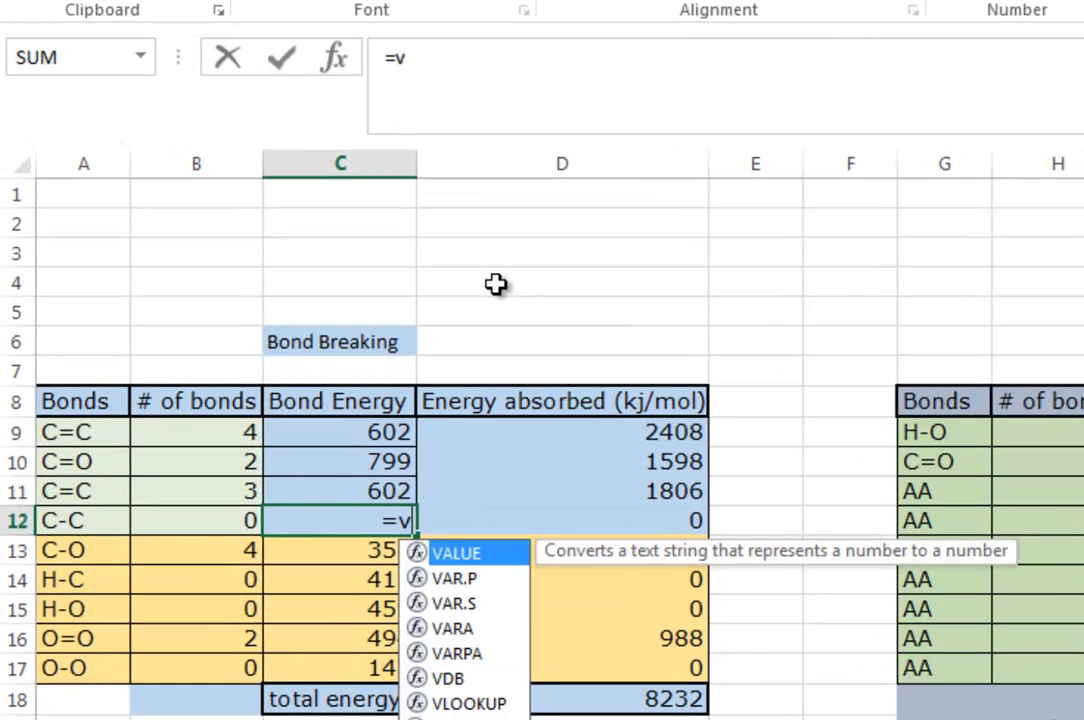
pyautogui.write('lookup')
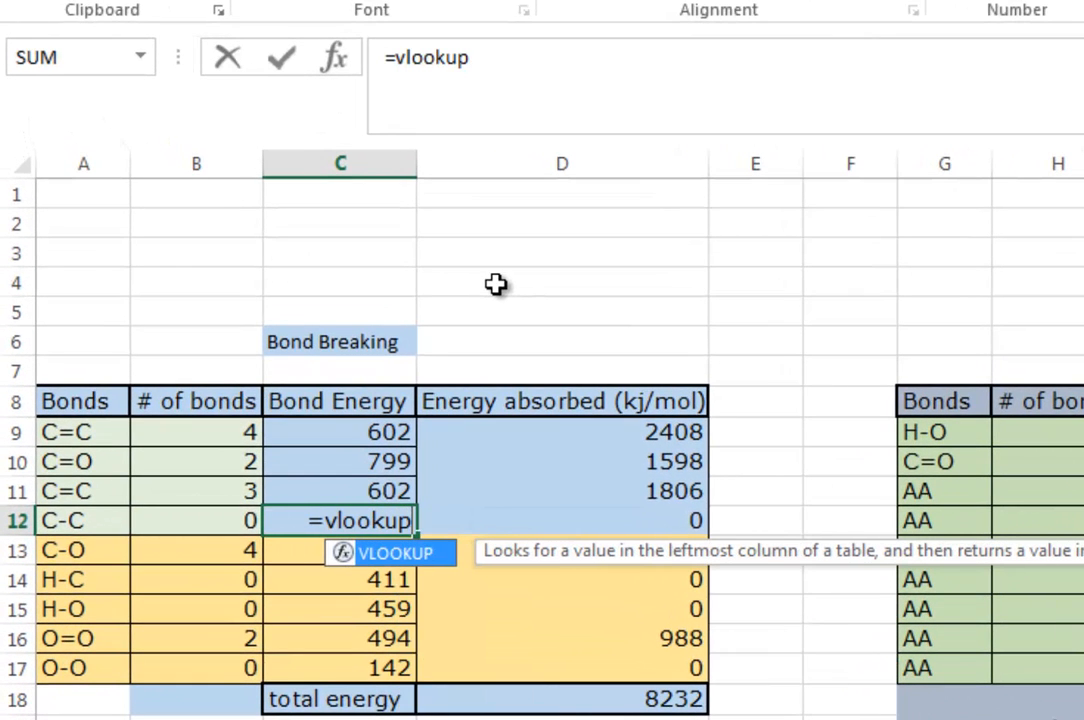
pyautogui.write('(')
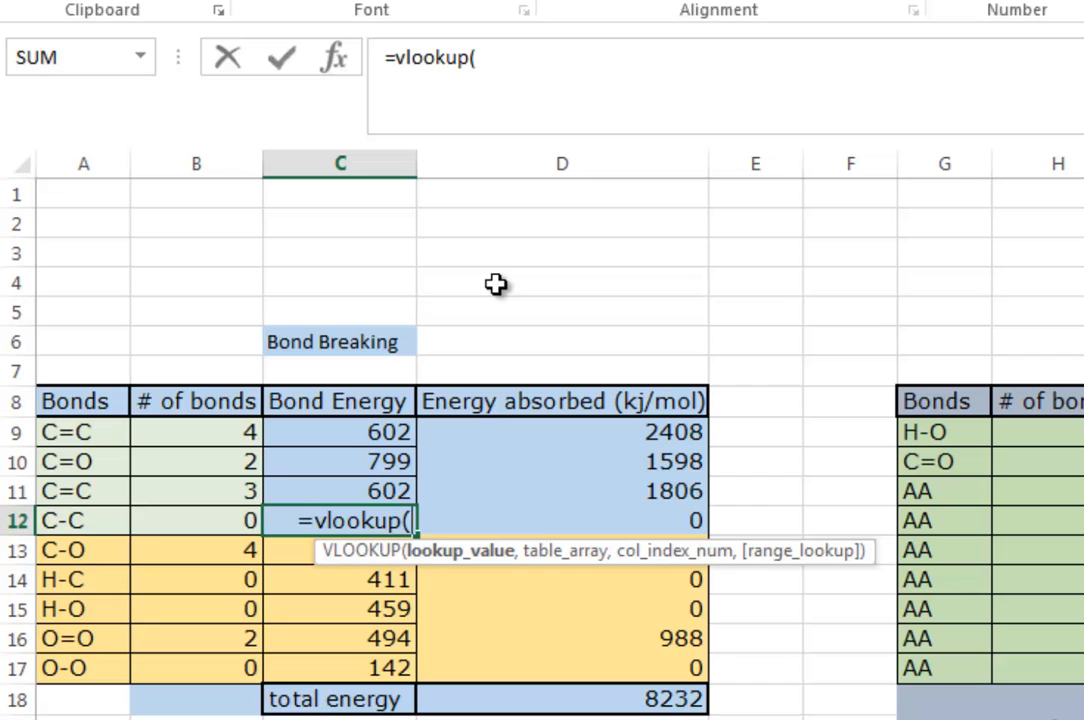
pyautogui.click(95, 520)
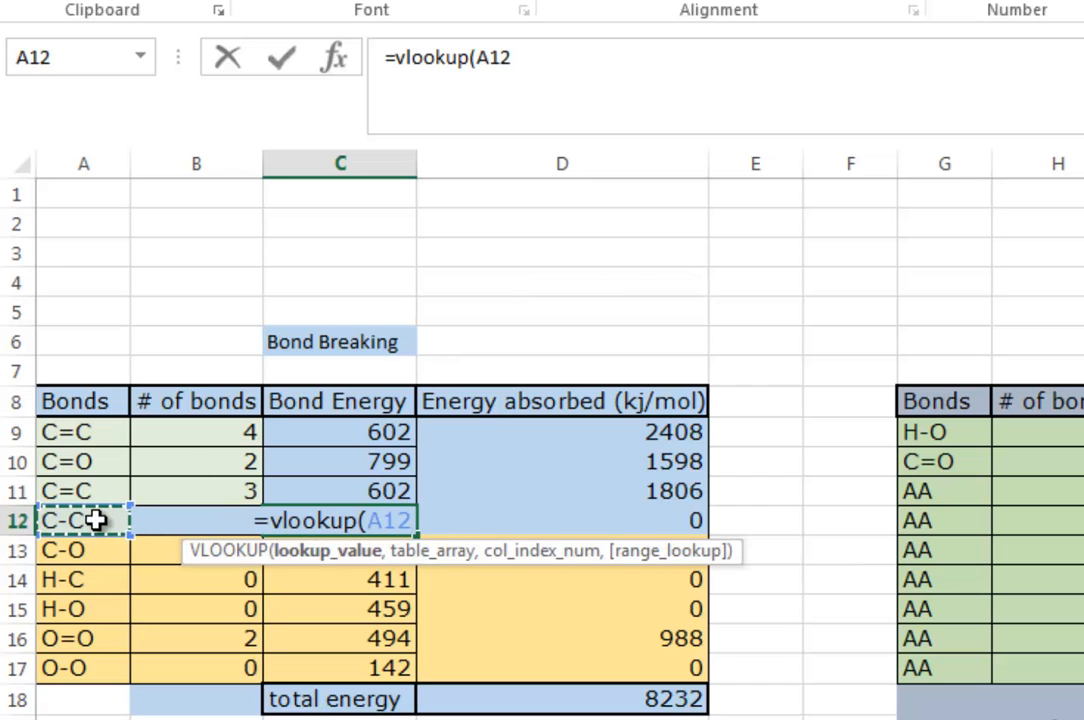
pyautogui.write(',')
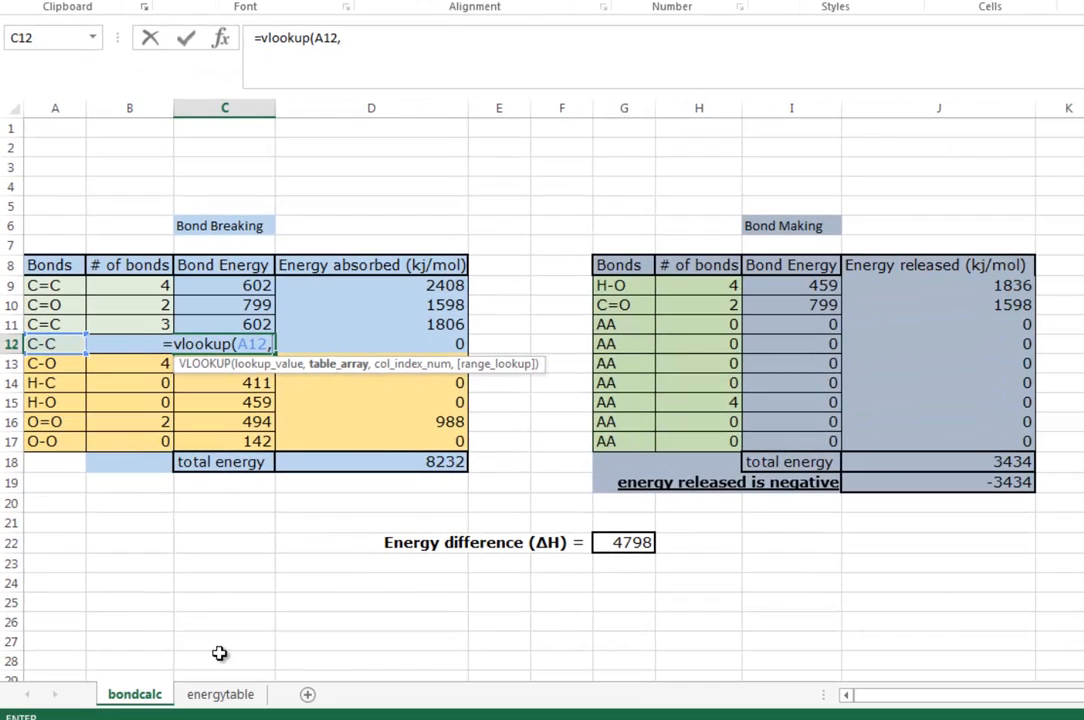
# Complete the C12 VLOOKUP with energytable!A1:B16 as table array and 2 as column index.
pyautogui.click(220, 694)
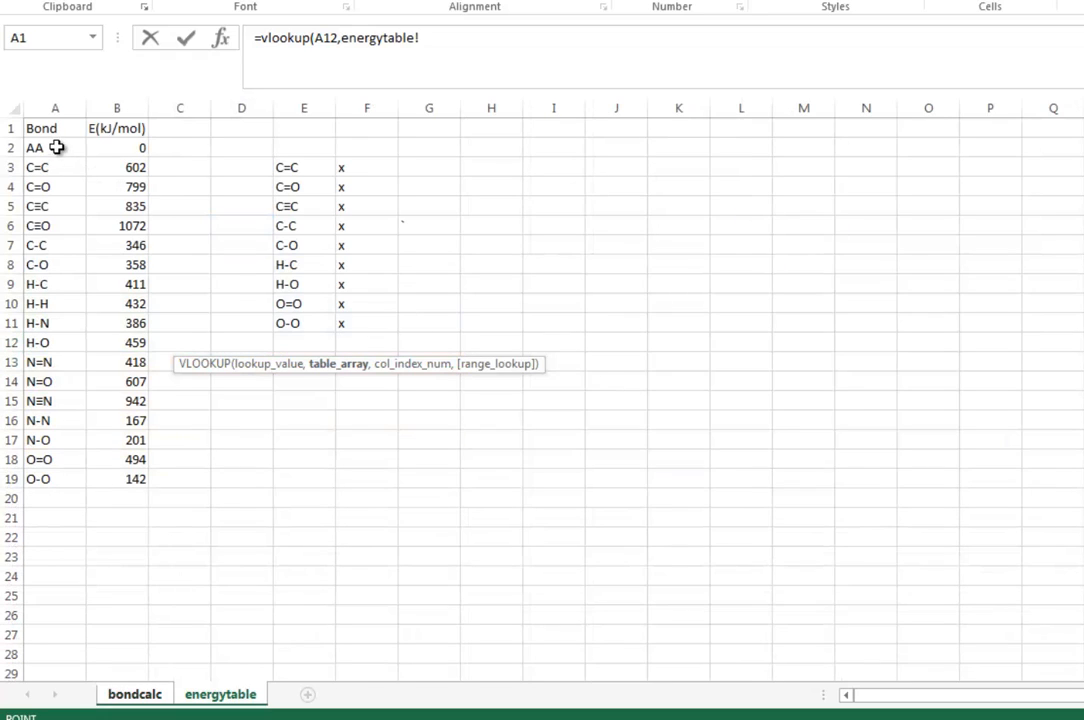
pyautogui.moveTo(48, 128); pyautogui.dragTo(114, 413)
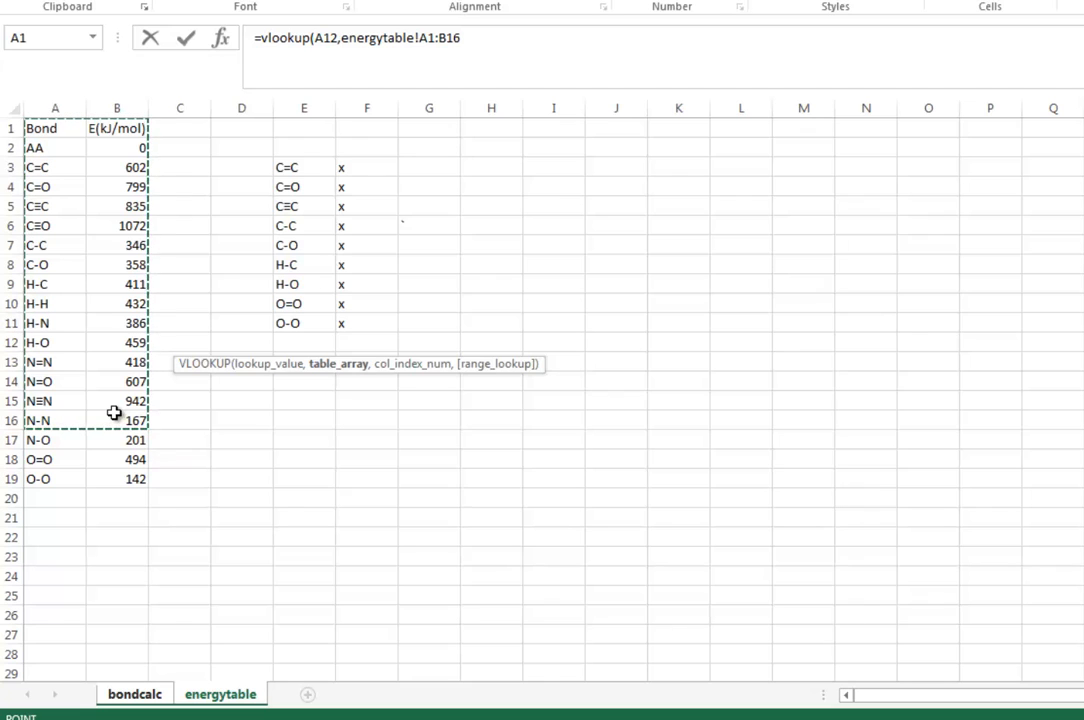
pyautogui.write(',')
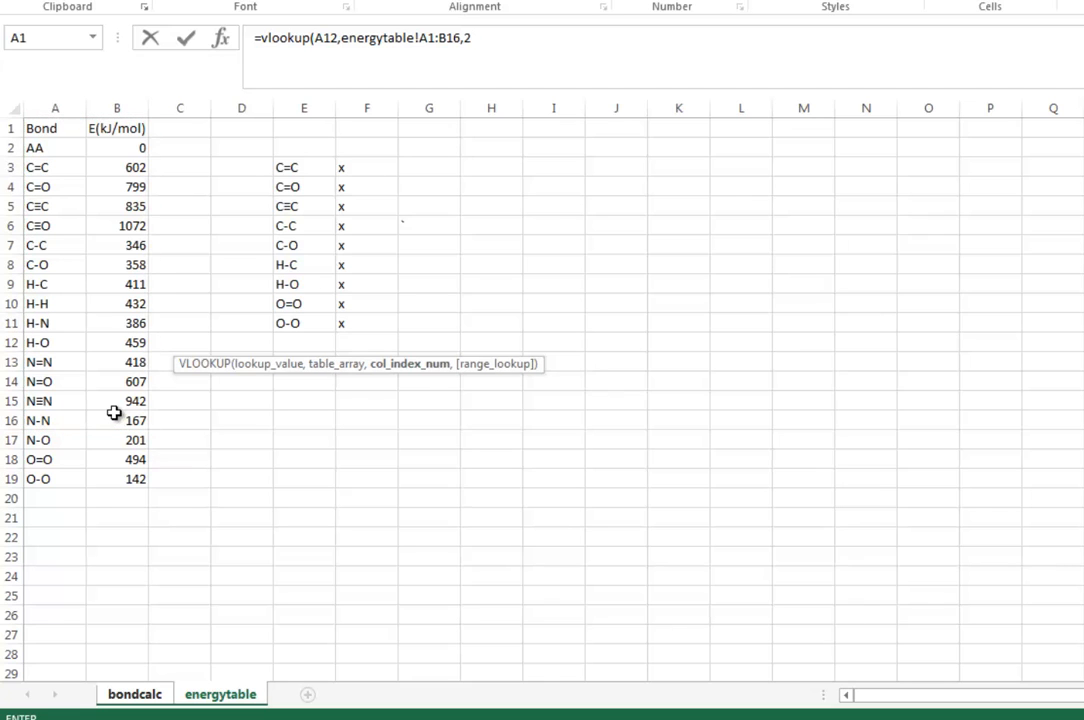
pyautogui.write('2)')
pyautogui.press('Return')
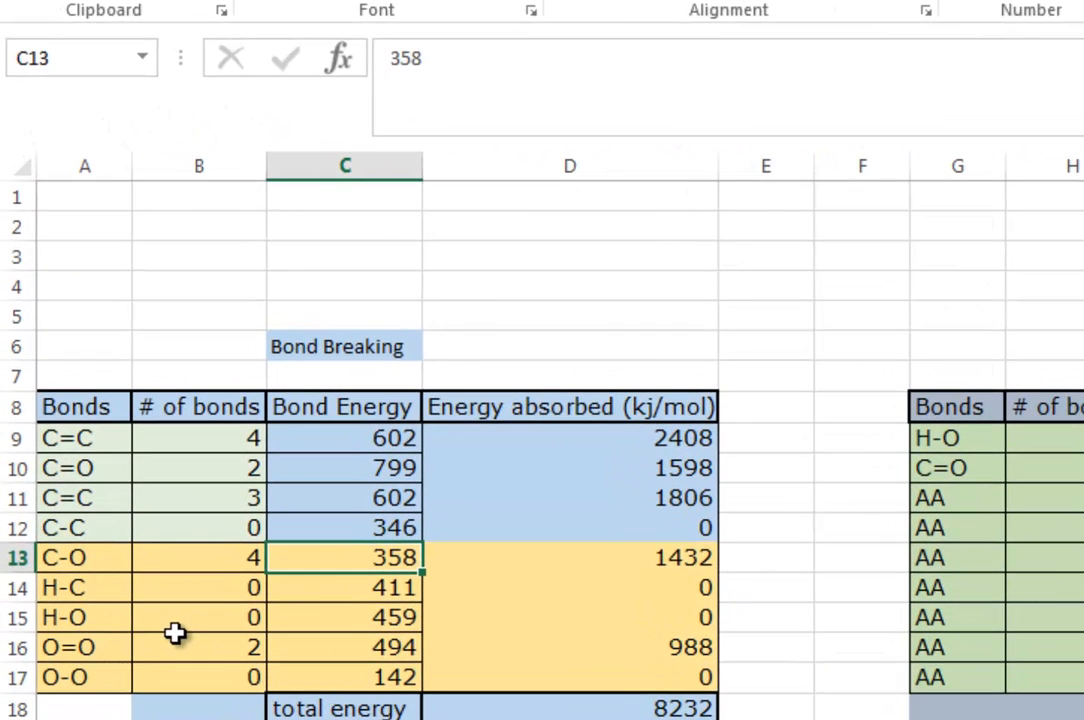
# Compare the cell-range VLOOKUP in C12 with the named-range VLOOKUP in C11.
pyautogui.click(317, 527)
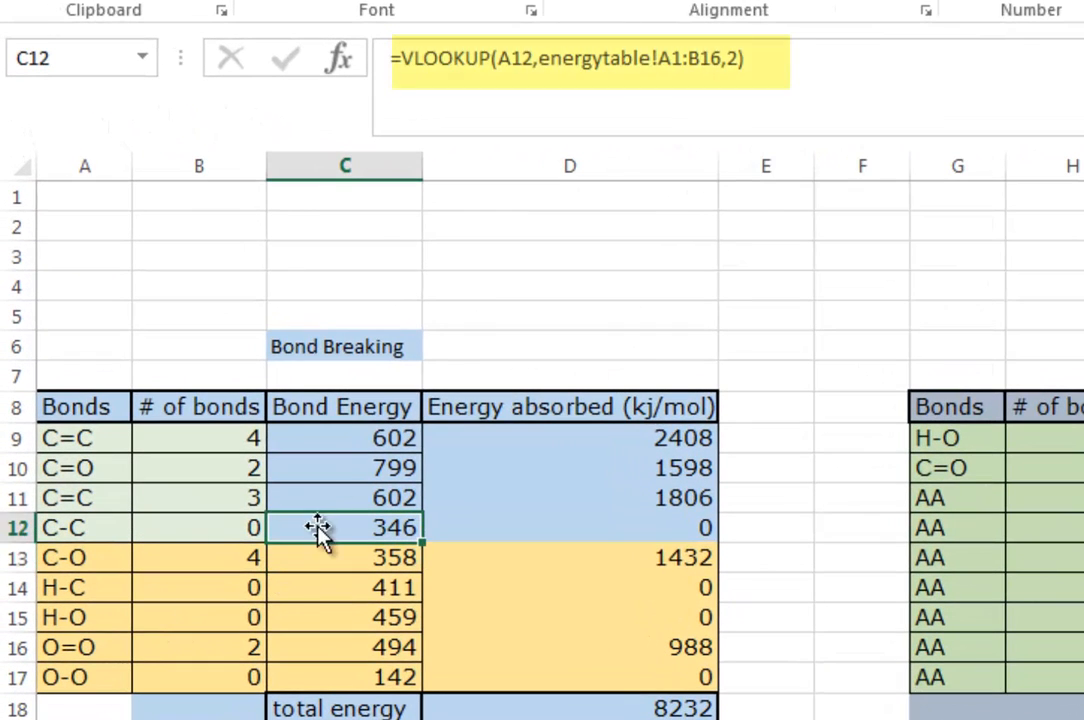
pyautogui.click(346, 494)
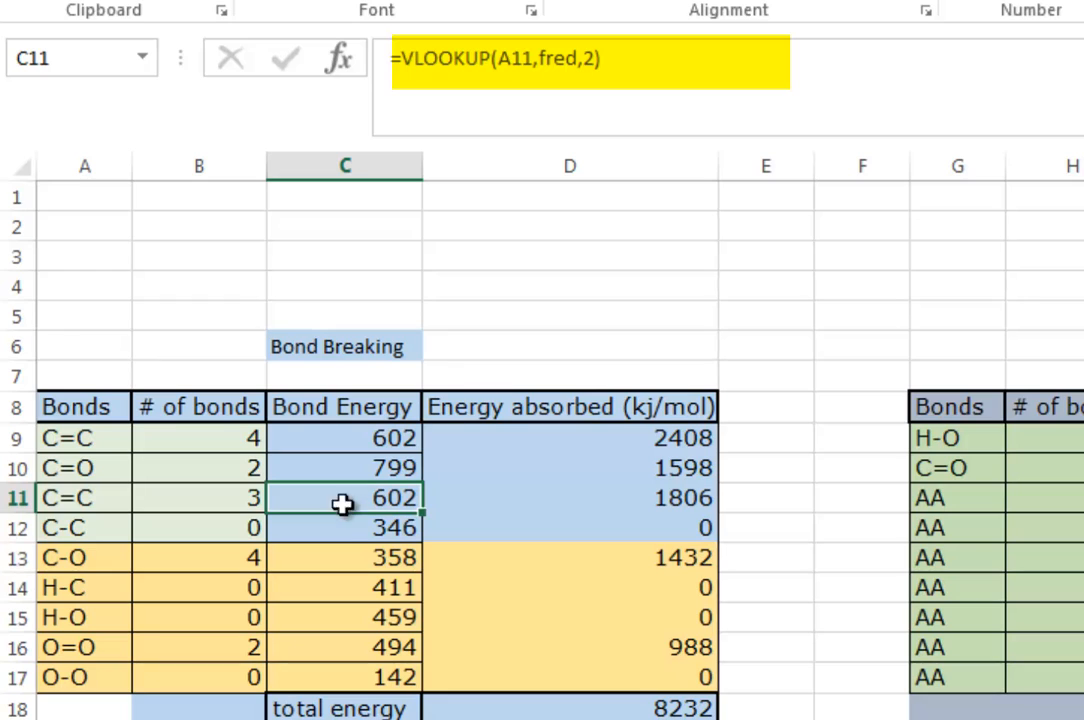
pyautogui.click(336, 530)
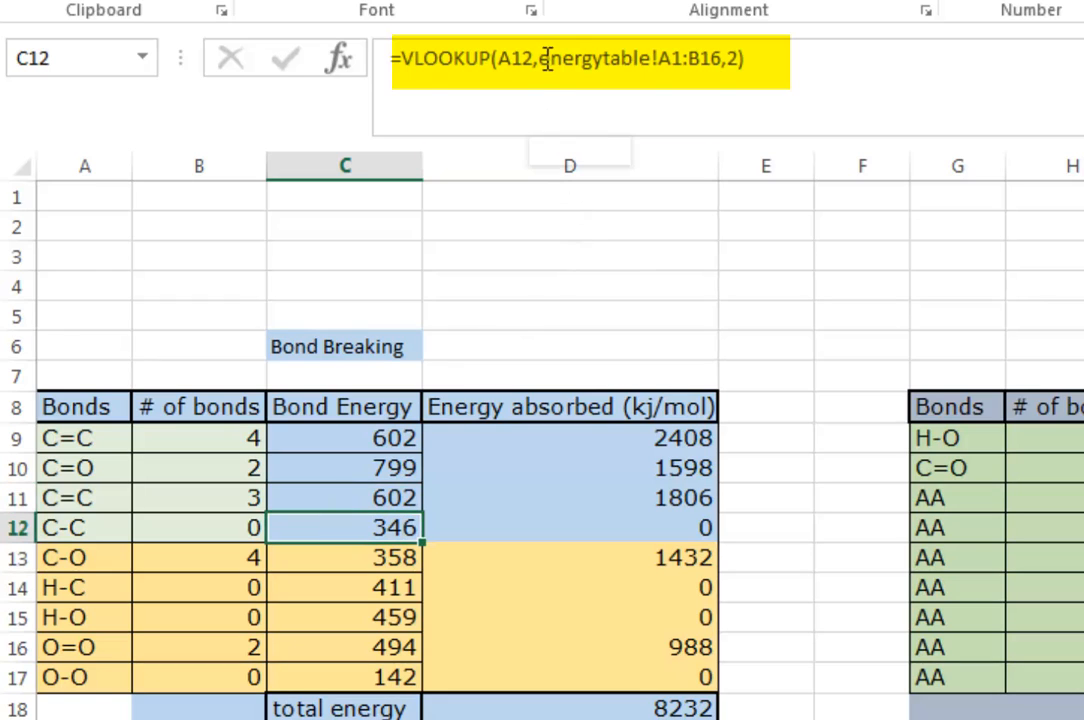
pyautogui.click(349, 497)
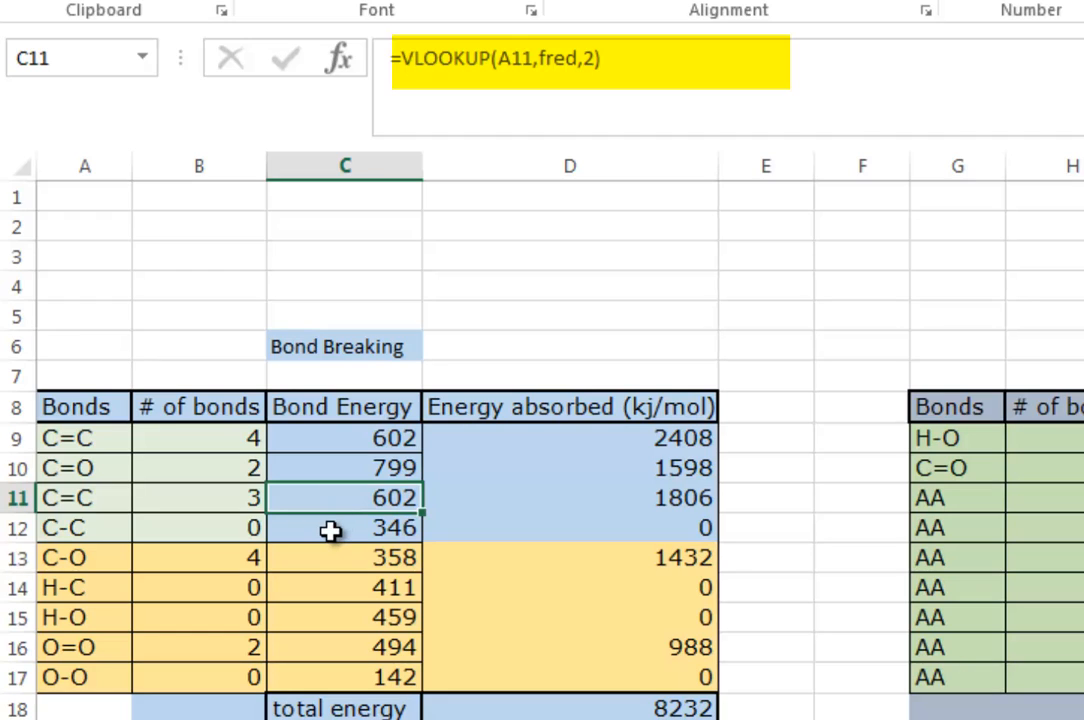
# Copy the VLOOKUP formula from C12 into C13 and compare its table range with the original.
pyautogui.click(331, 531)
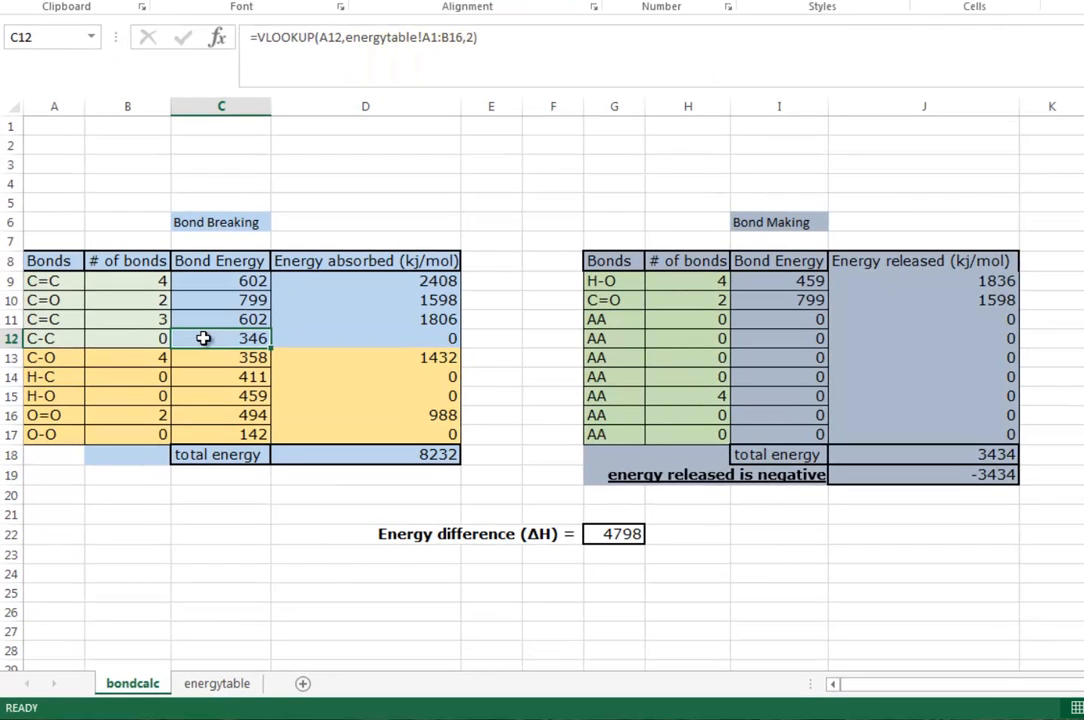
pyautogui.hotkey('ctrl', 'c')
pyautogui.click(207, 357)
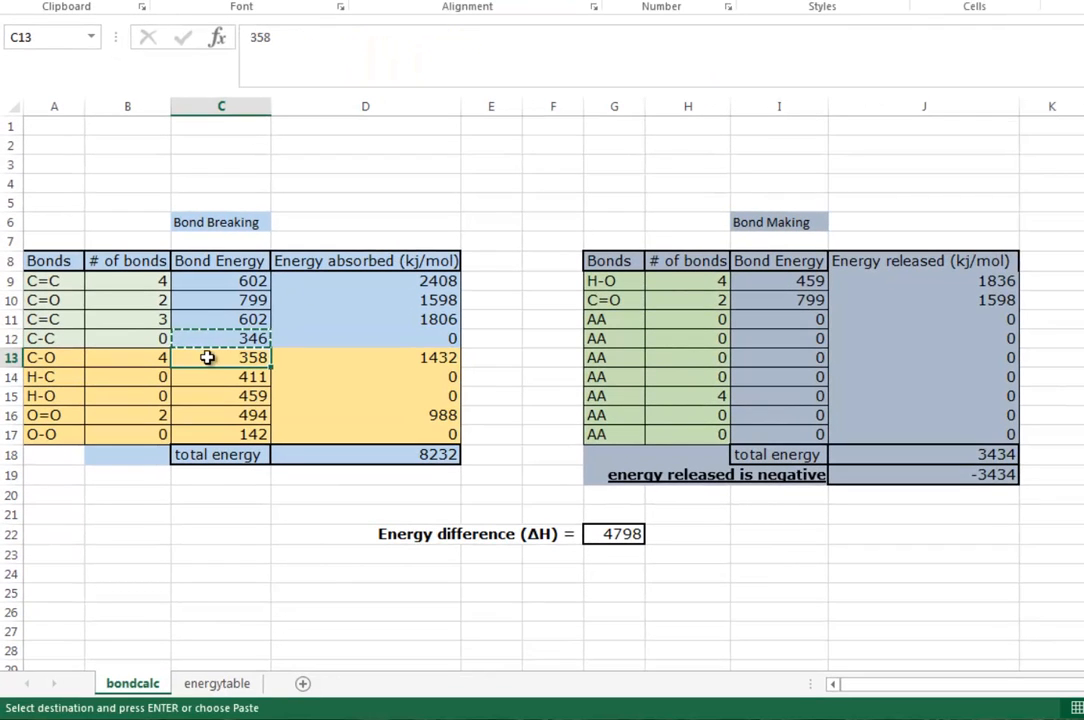
pyautogui.hotkey('ctrl', 'v')
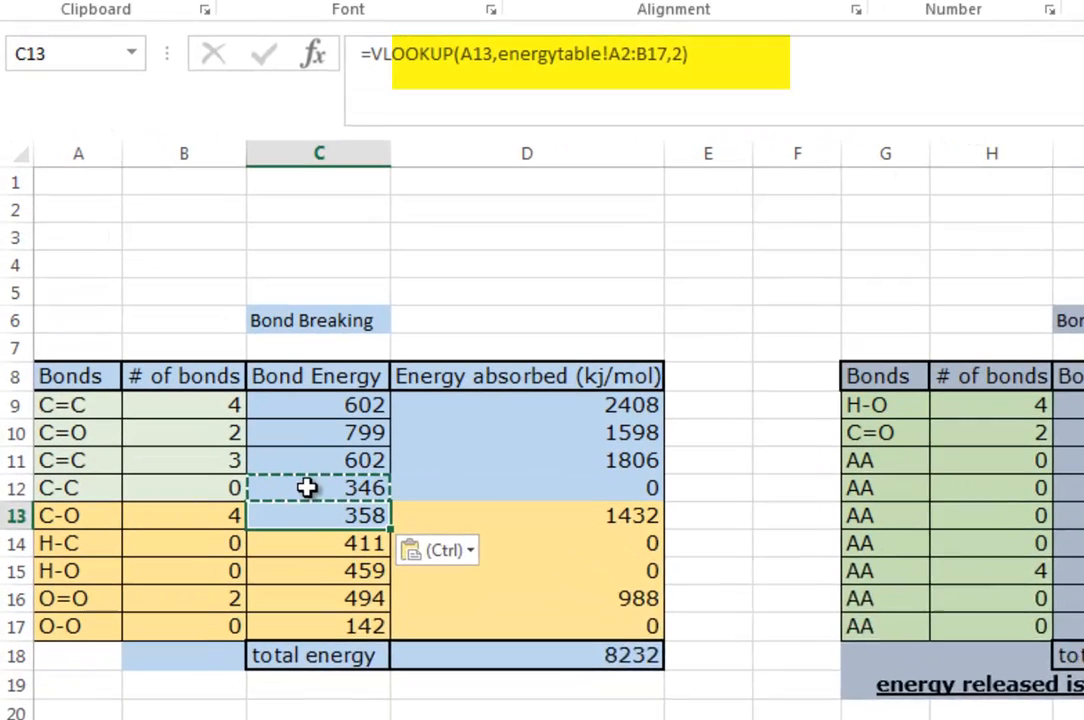
pyautogui.click(216, 338)
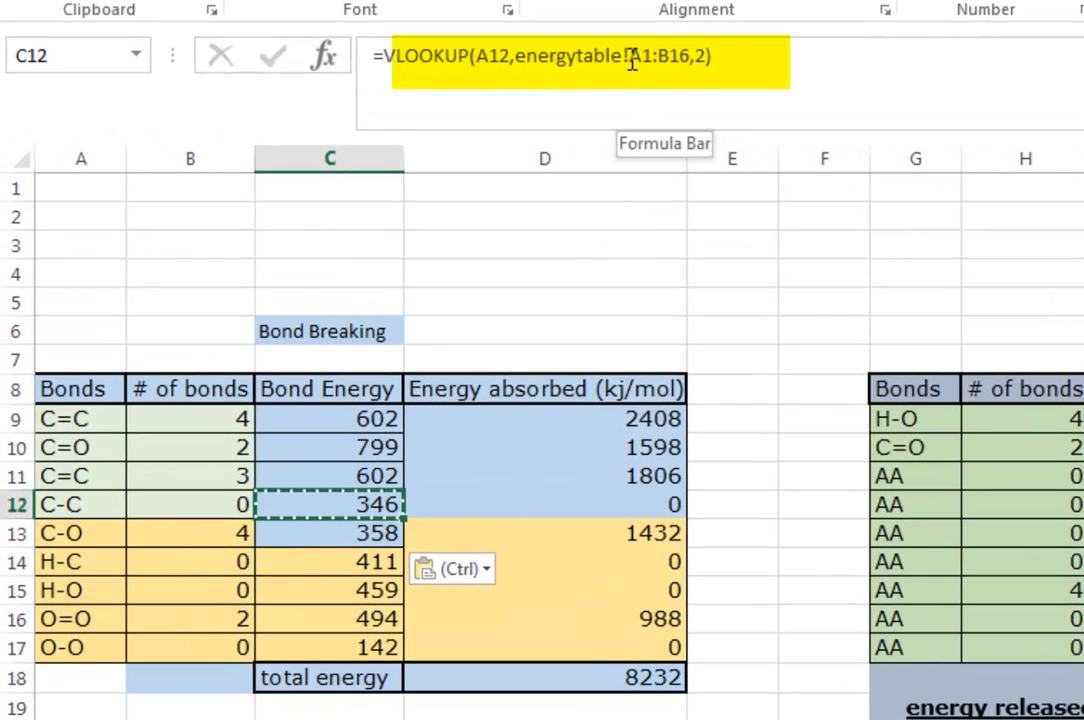
# Copy the C13 lookup formula into the H-C and H-O energy cells C14 and C15, and recheck the formula in C12.
pyautogui.click(325, 530)
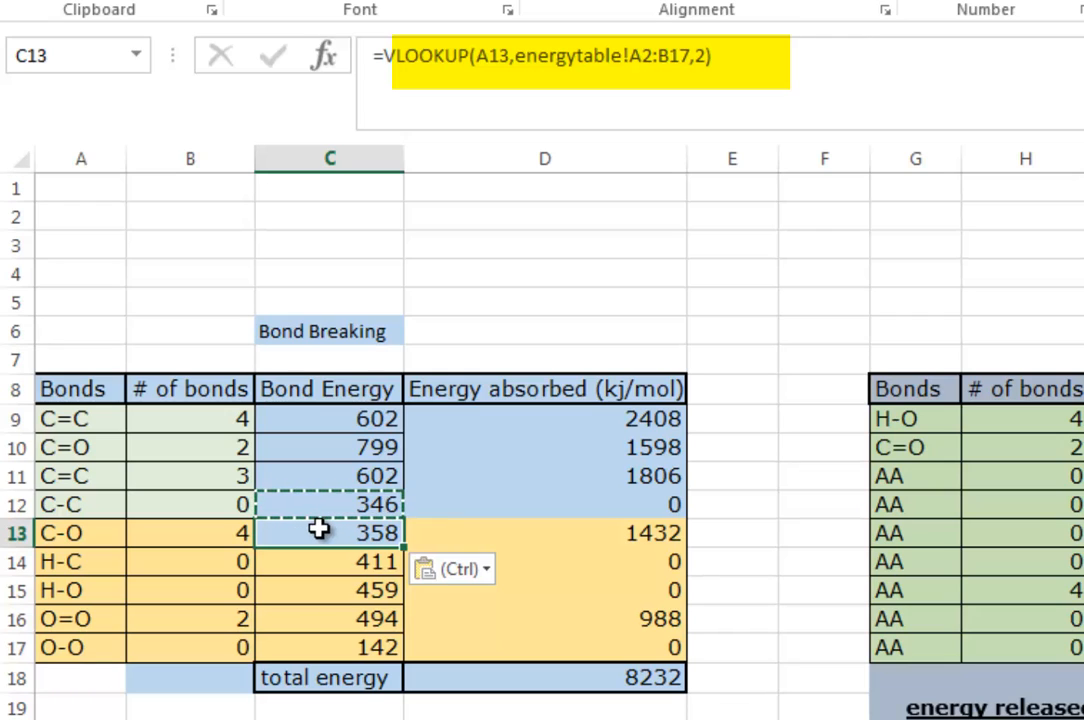
pyautogui.hotkey('ctrl', 'c')
pyautogui.click(310, 555)
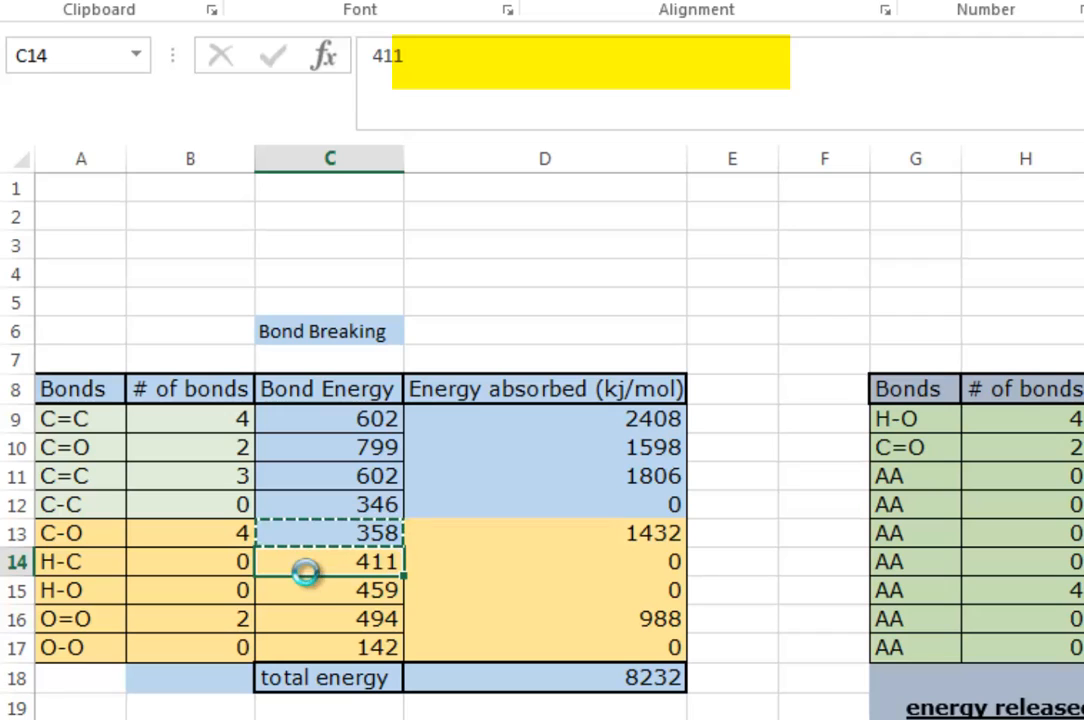
pyautogui.hotkey('ctrl', 'v')
pyautogui.click(305, 581)
pyautogui.hotkey('ctrl', 'v')
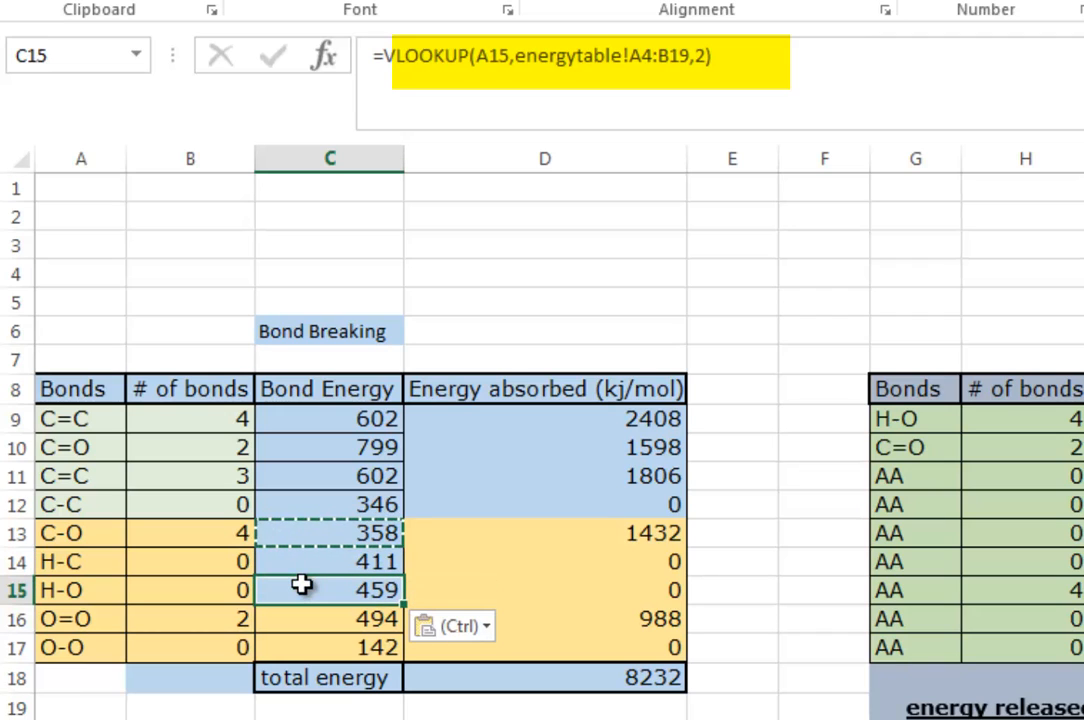
pyautogui.press('Escape')
pyautogui.click(331, 510)
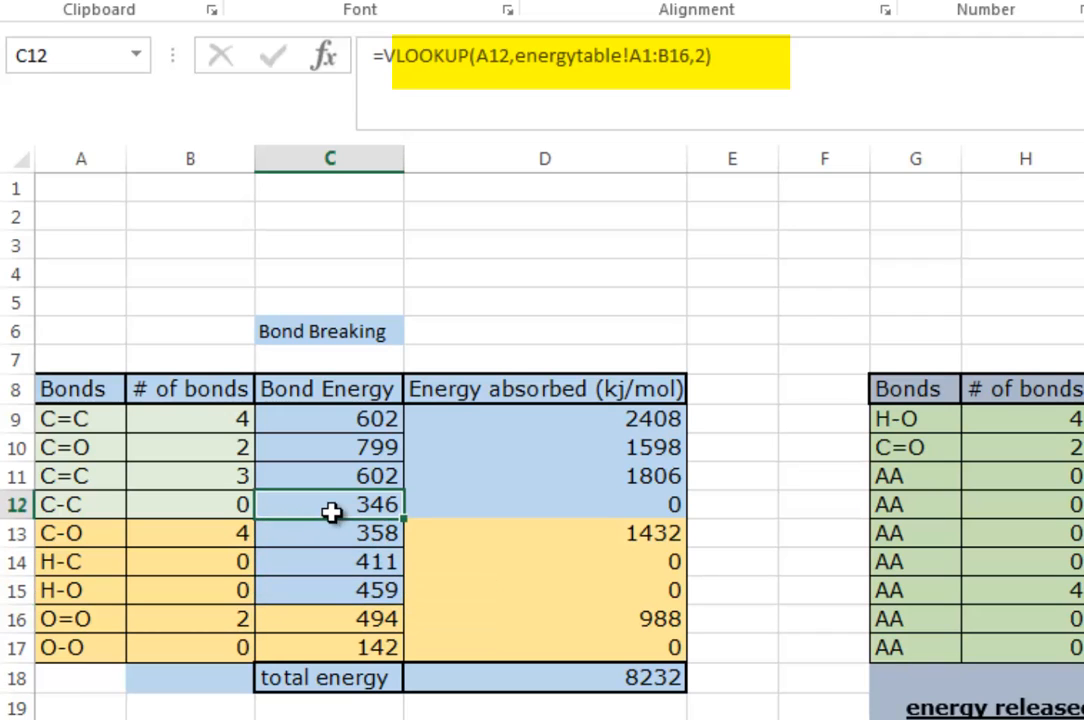
# Compare the table ranges in the copied VLOOKUP formulas in C12 through C15.
pyautogui.click(328, 534)
pyautogui.click(331, 562)
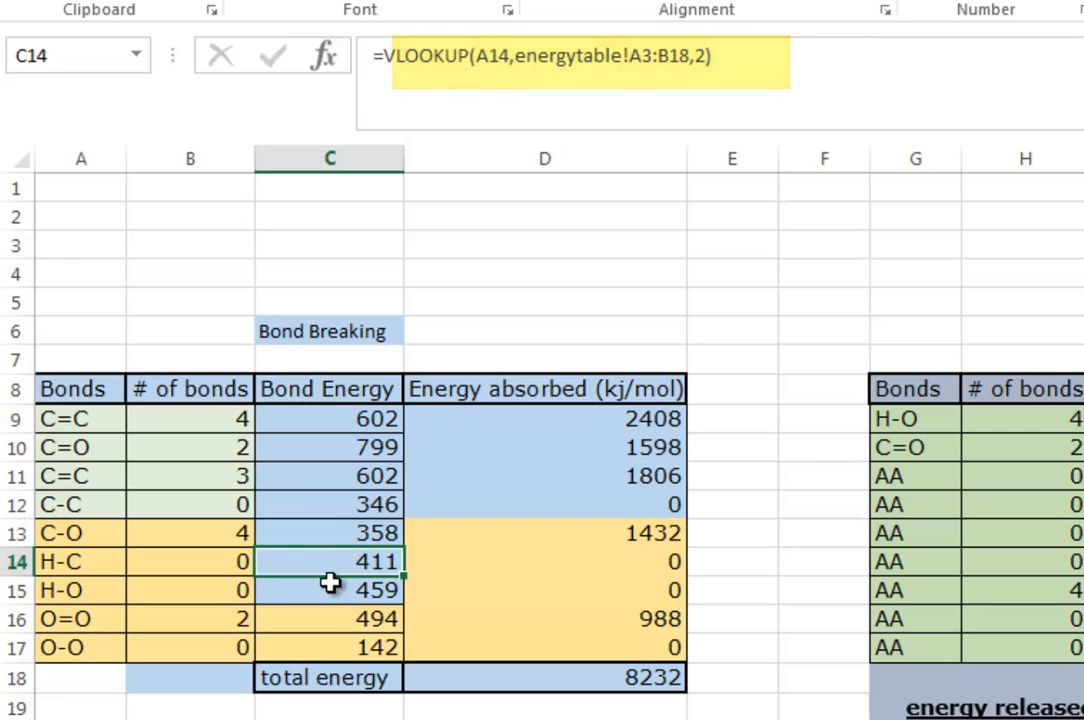
pyautogui.click(330, 582)
pyautogui.click(317, 505)
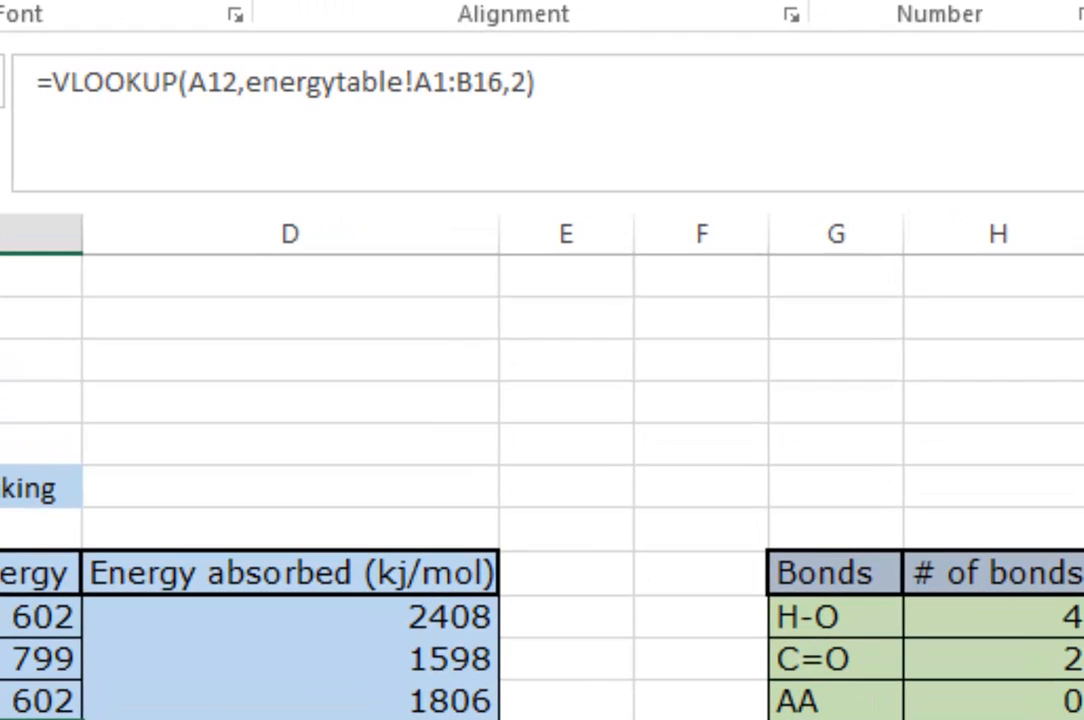
pyautogui.click(313, 532)
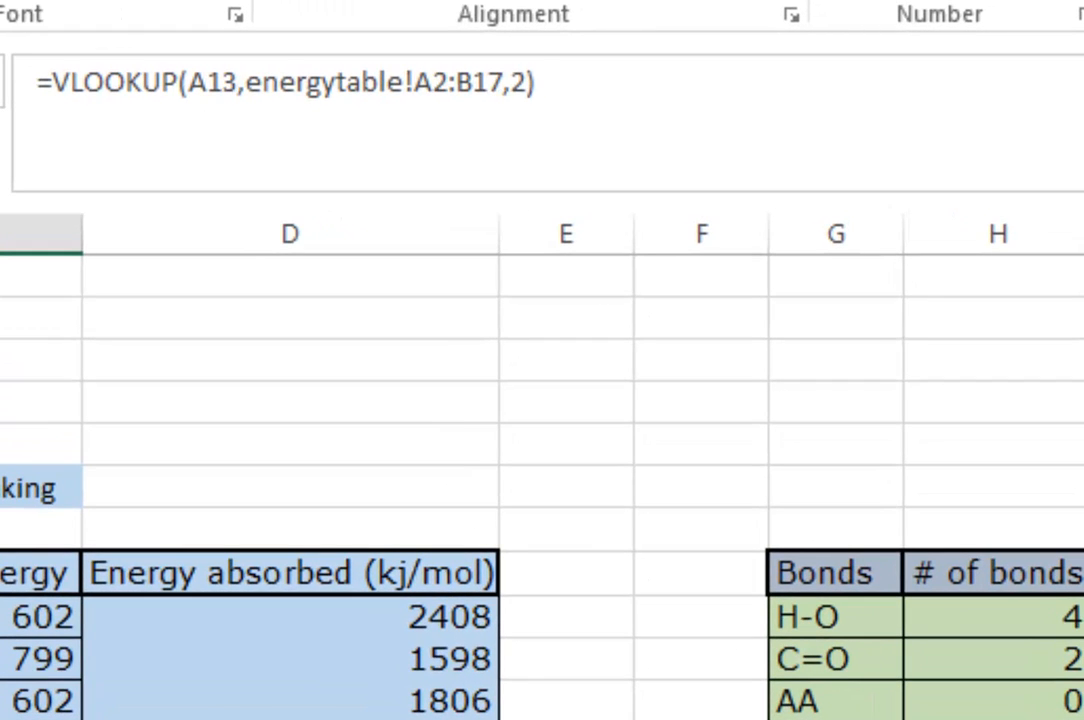
pyautogui.click(36, 701)
pyautogui.click(73, 685)
# On the energytable sheet, trace how the copied formulas' lookup range shifts down row by row, and compare it with the full bond table.
pyautogui.click(216, 697)
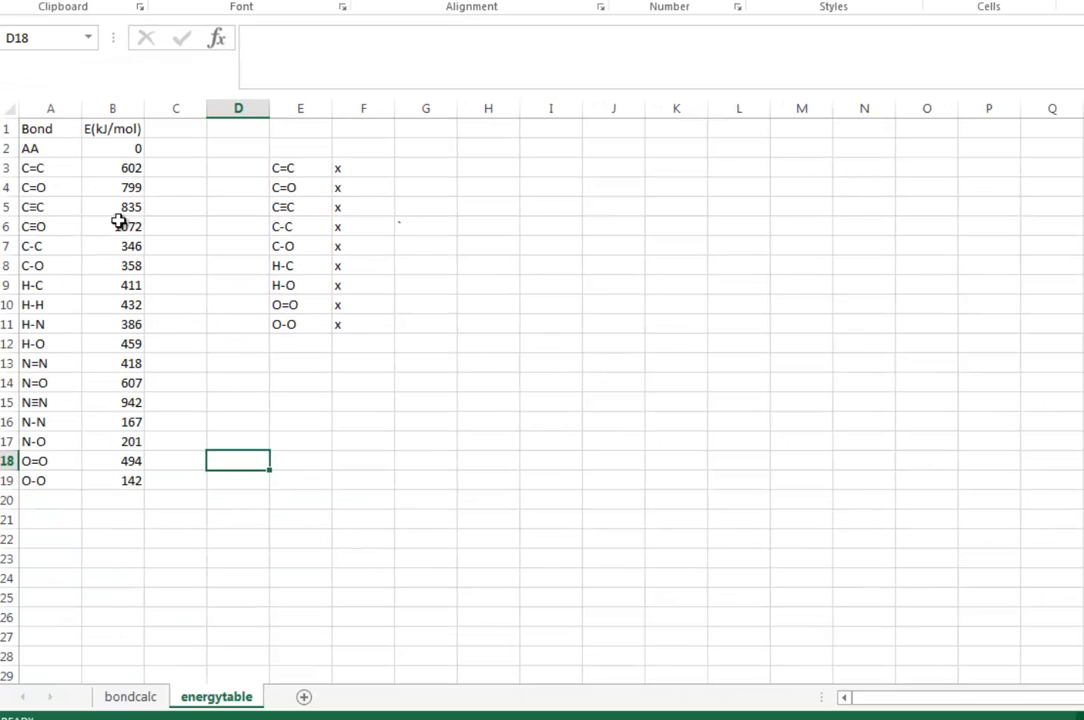
pyautogui.moveTo(36, 128); pyautogui.dragTo(115, 343)
pyautogui.click(234, 399)
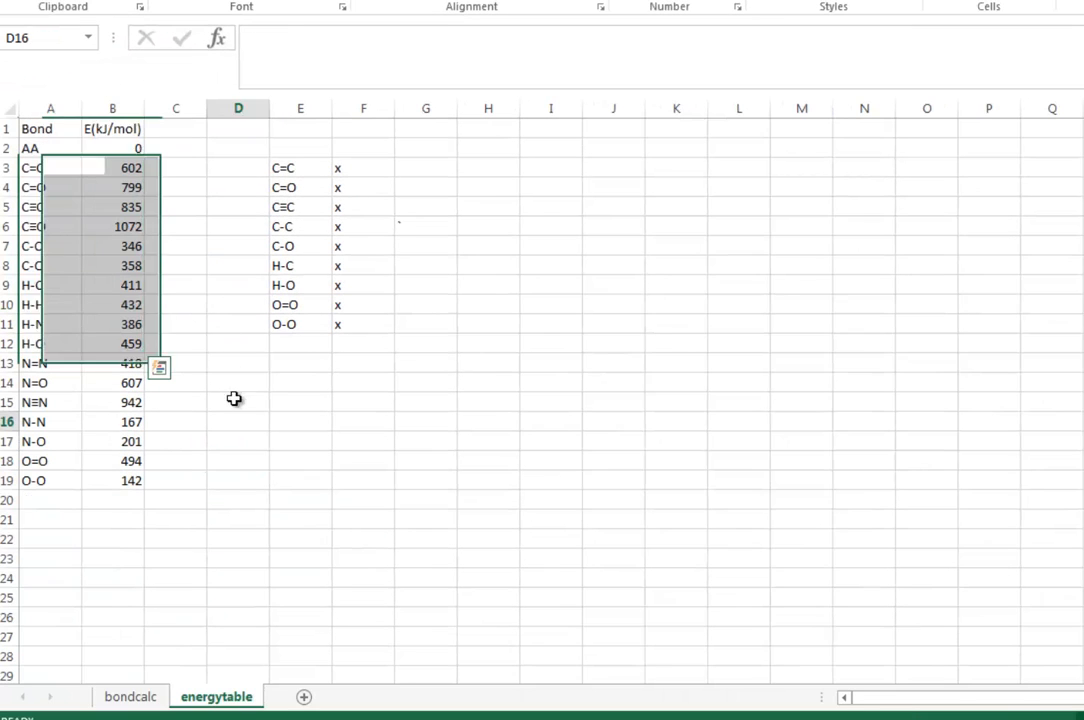
pyautogui.moveTo(40, 150); pyautogui.dragTo(87, 365)
pyautogui.click(210, 404)
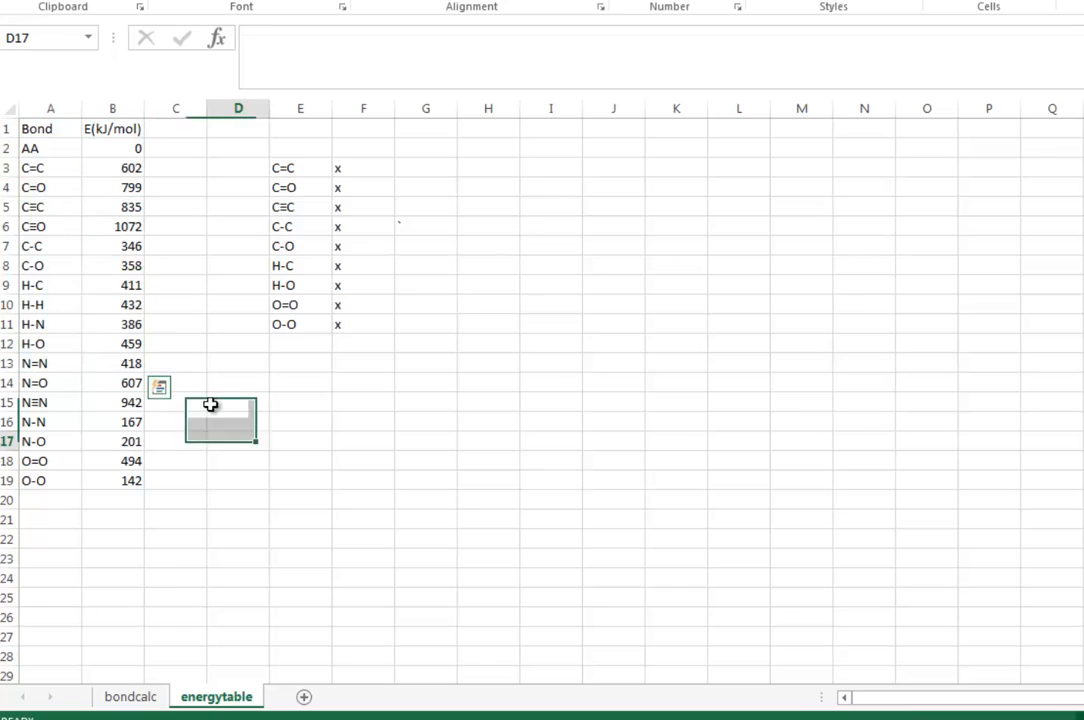
pyautogui.moveTo(34, 170); pyautogui.dragTo(150, 423)
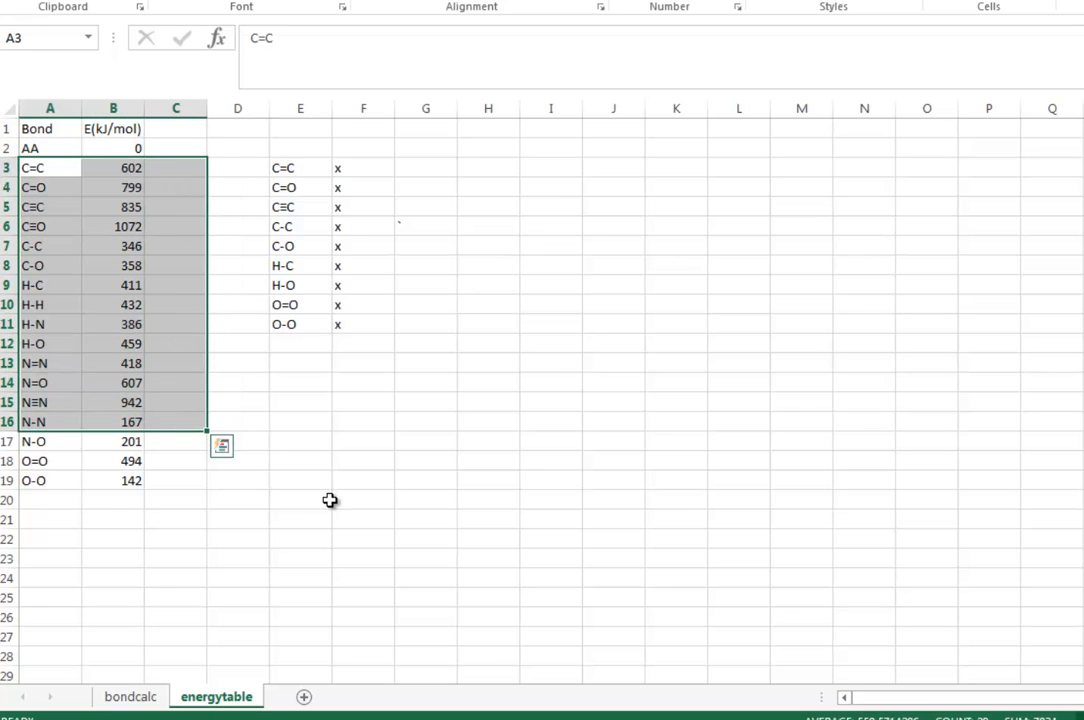
pyautogui.moveTo(330, 500); pyautogui.dragTo(320, 484)
pyautogui.moveTo(31, 210); pyautogui.dragTo(115, 402)
pyautogui.moveTo(212, 443); pyautogui.dragTo(180, 422)
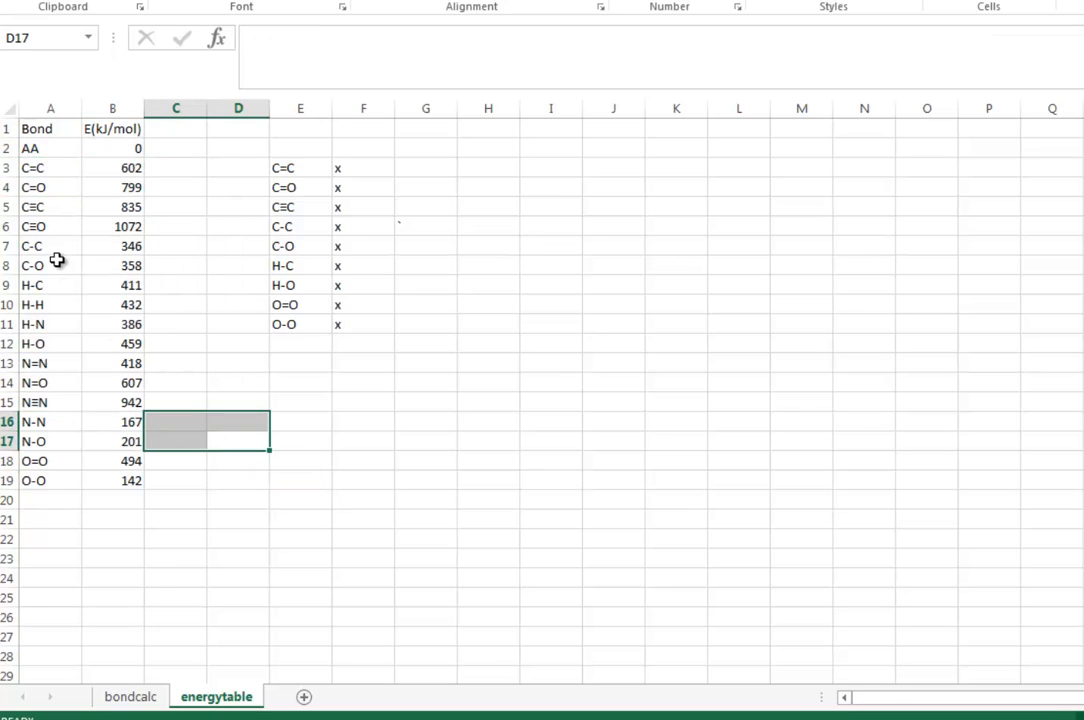
pyautogui.moveTo(40, 246); pyautogui.dragTo(140, 461)
pyautogui.moveTo(240, 480); pyautogui.dragTo(238, 461)
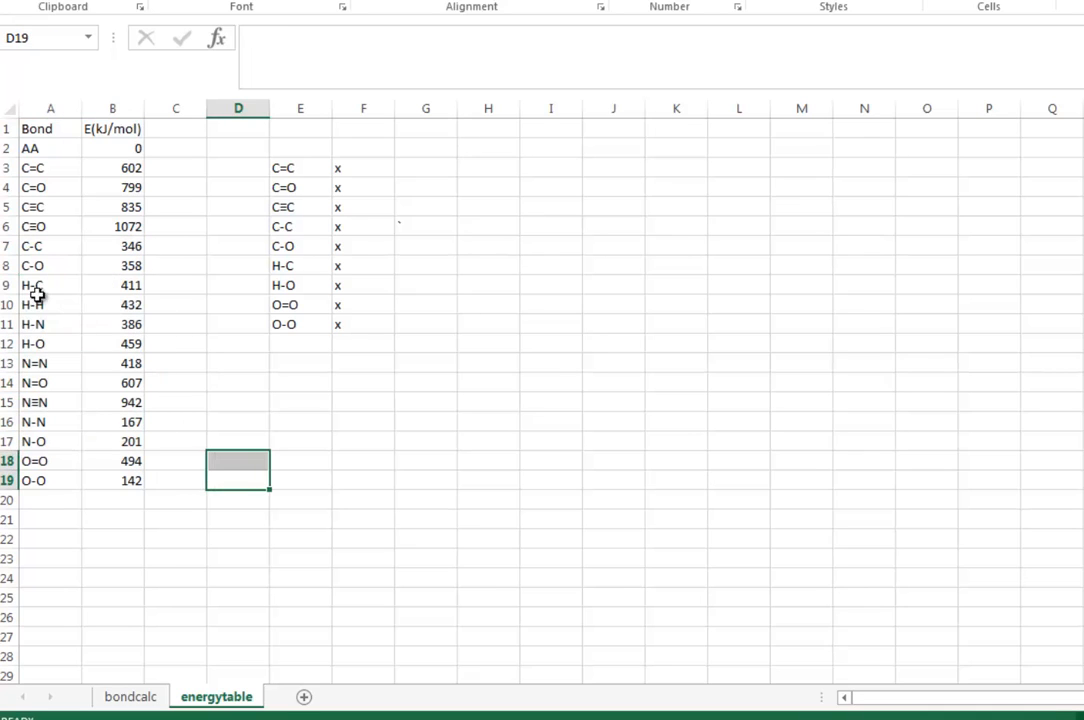
pyautogui.moveTo(37, 290); pyautogui.dragTo(169, 489)
pyautogui.click(238, 476)
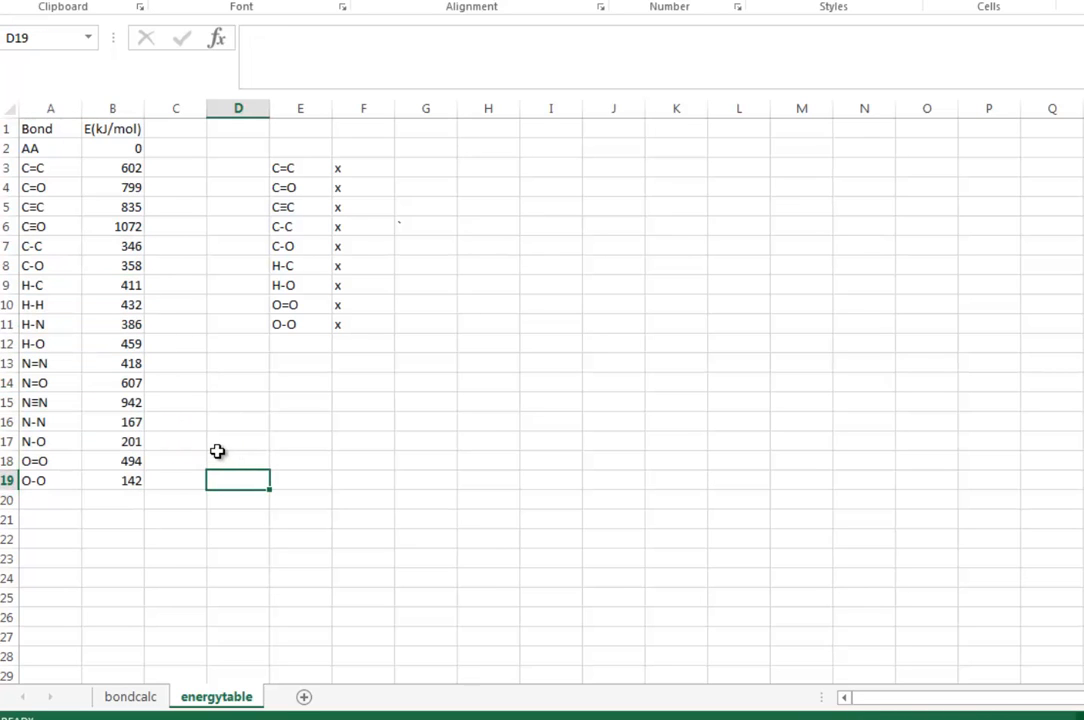
pyautogui.moveTo(44, 138); pyautogui.dragTo(320, 484)
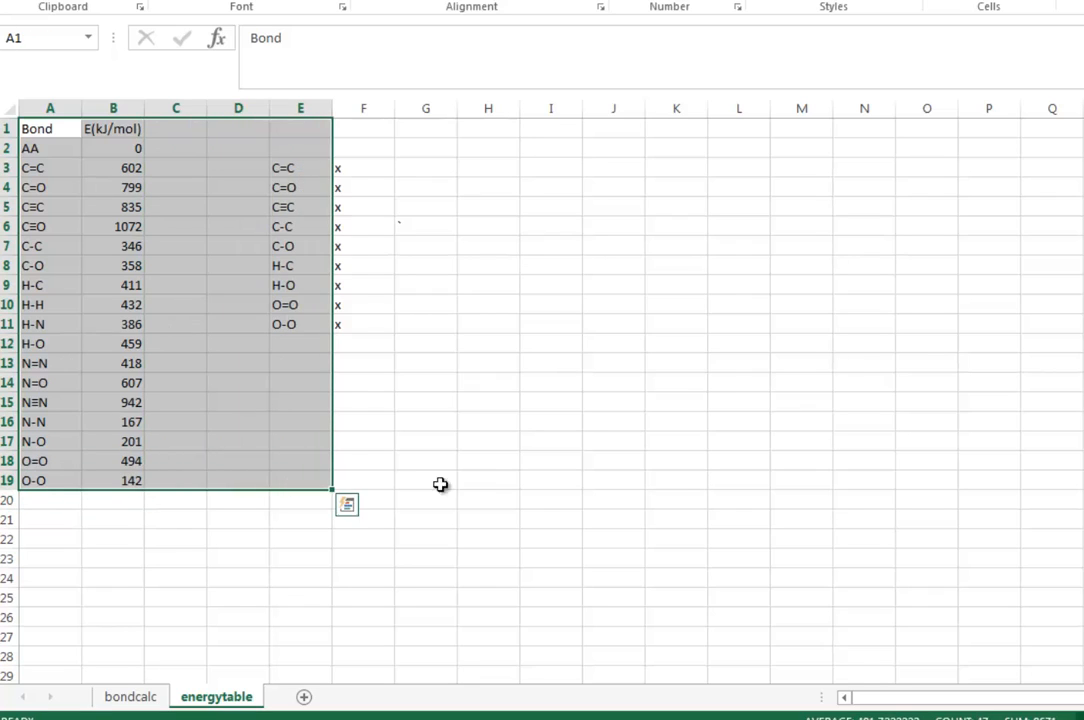
pyautogui.click(488, 480)
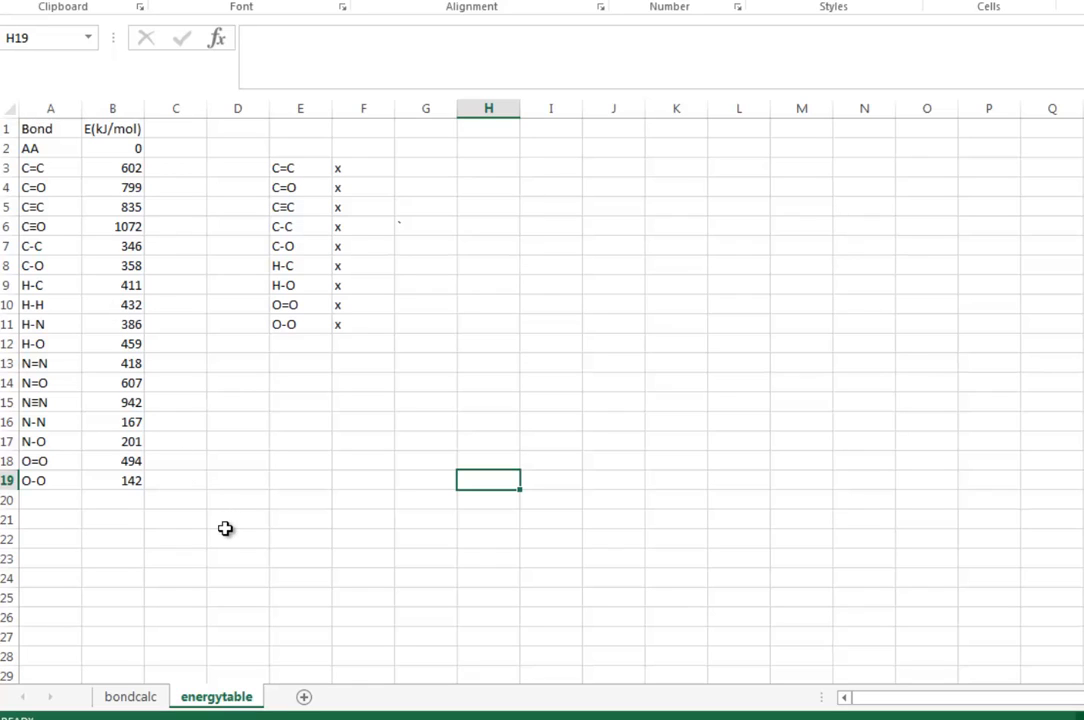
# Return to the bondcalc sheet and undo the lookup formulas in C11:C15 and the bond change in A11.
pyautogui.click(136, 700)
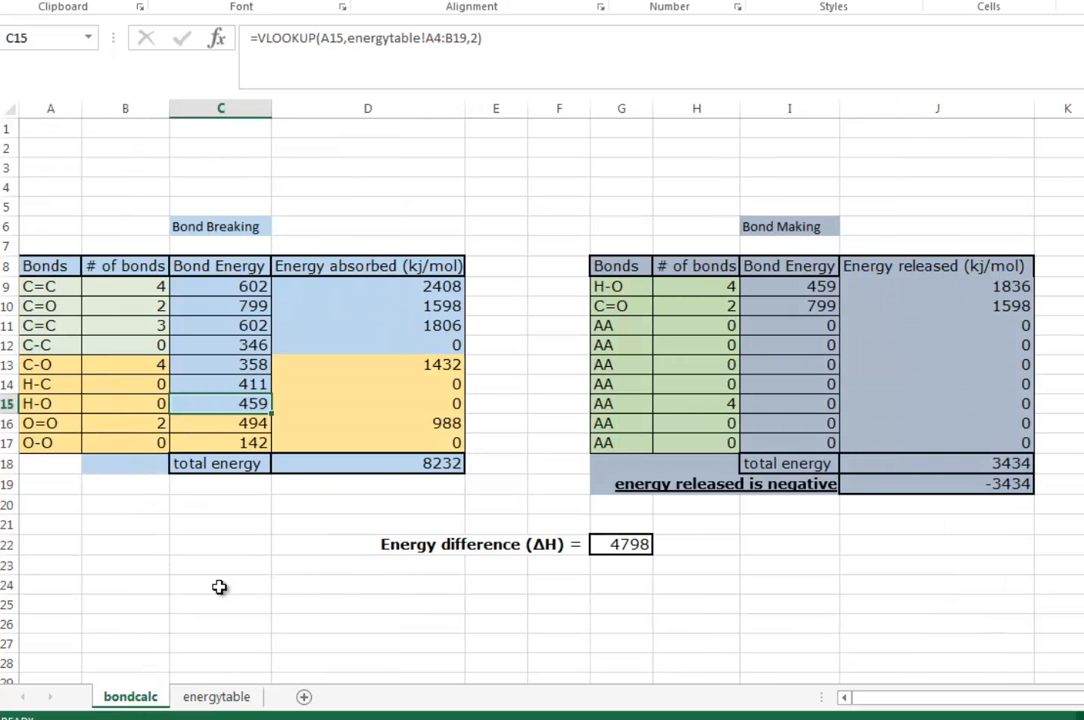
pyautogui.click(218, 586)
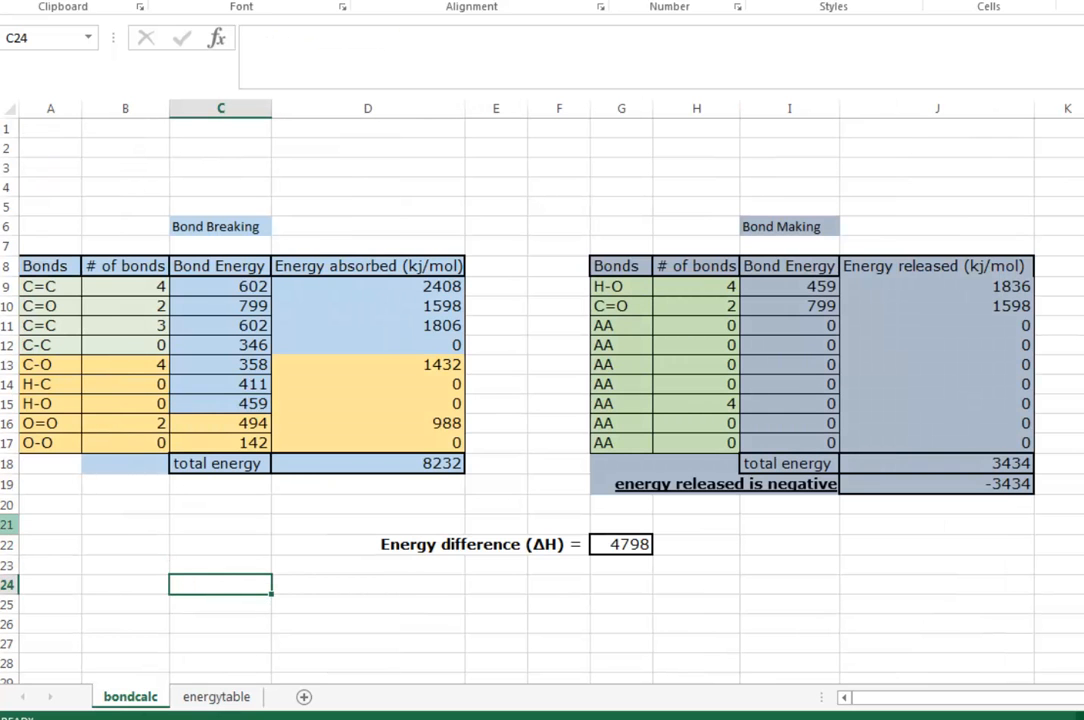
pyautogui.click(76, 540)
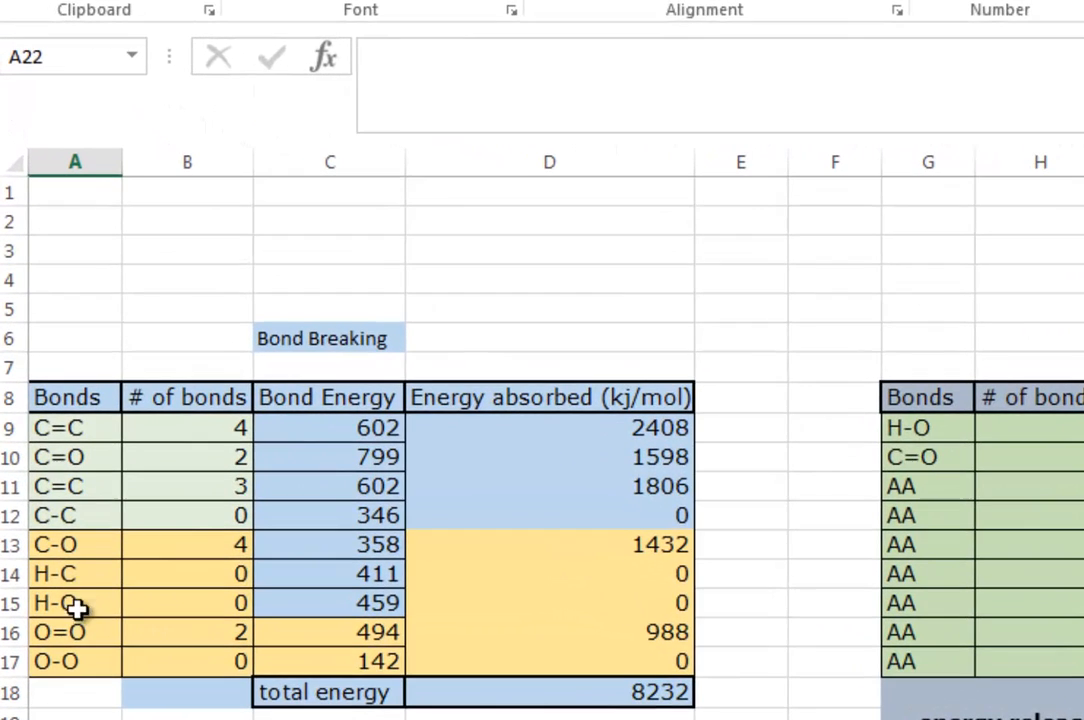
pyautogui.click(46, 405)
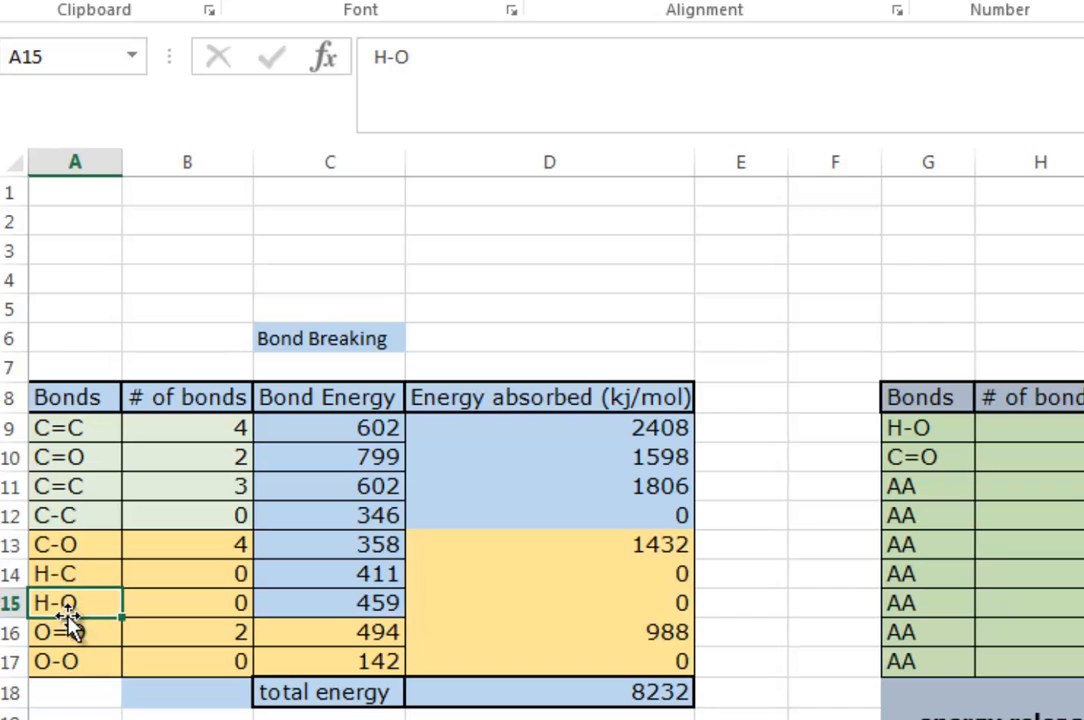
pyautogui.hotkey('ctrl', 'z')
pyautogui.hotkey('ctrl', 'z')
pyautogui.hotkey('ctrl', 'z')
pyautogui.hotkey('ctrl', 'z')
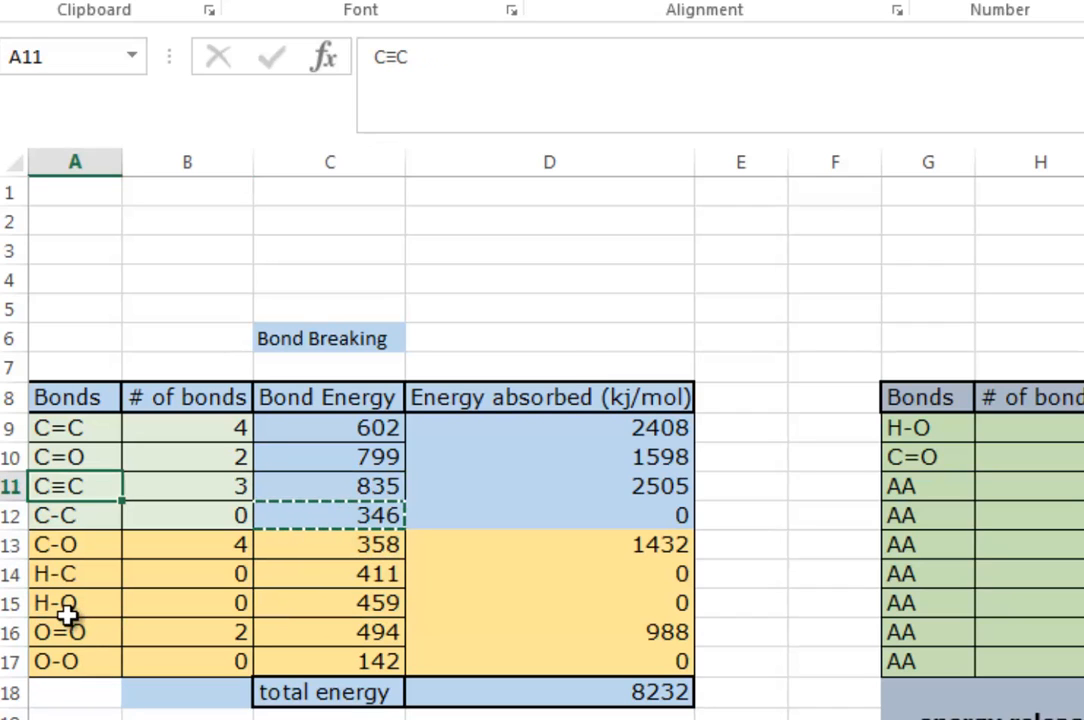
pyautogui.hotkey('ctrl', 'z')
pyautogui.press('Escape')
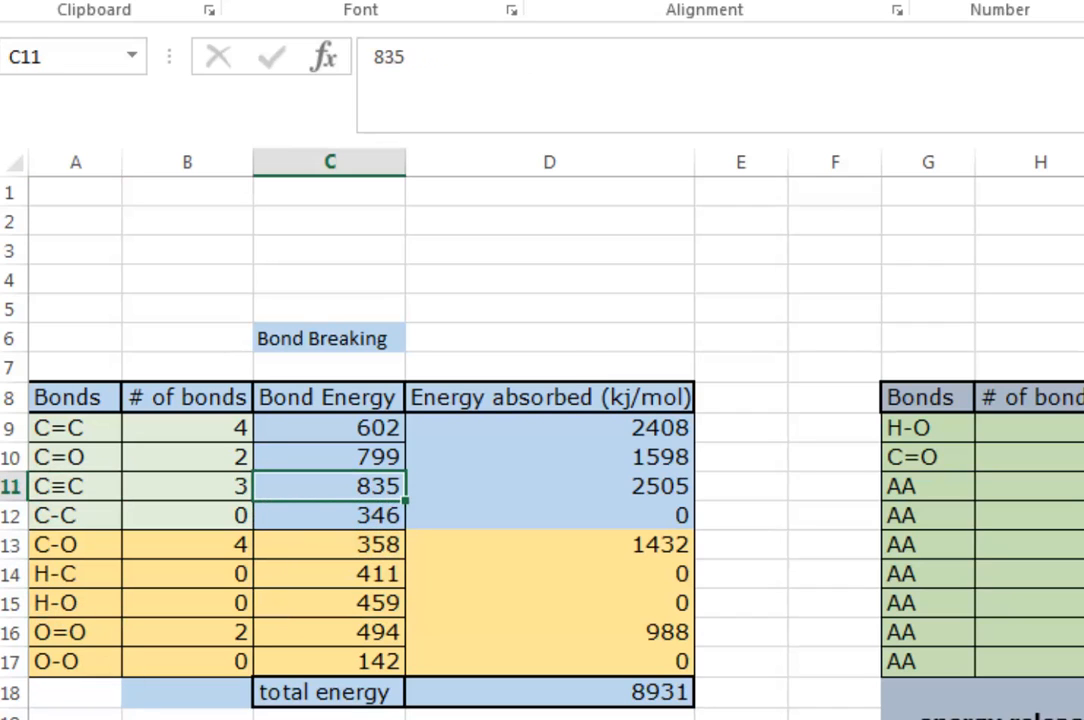
# Review the C-O bond and its energy in row 13, and check the range name of A1:B19 on the energytable sheet.
pyautogui.click(73, 545)
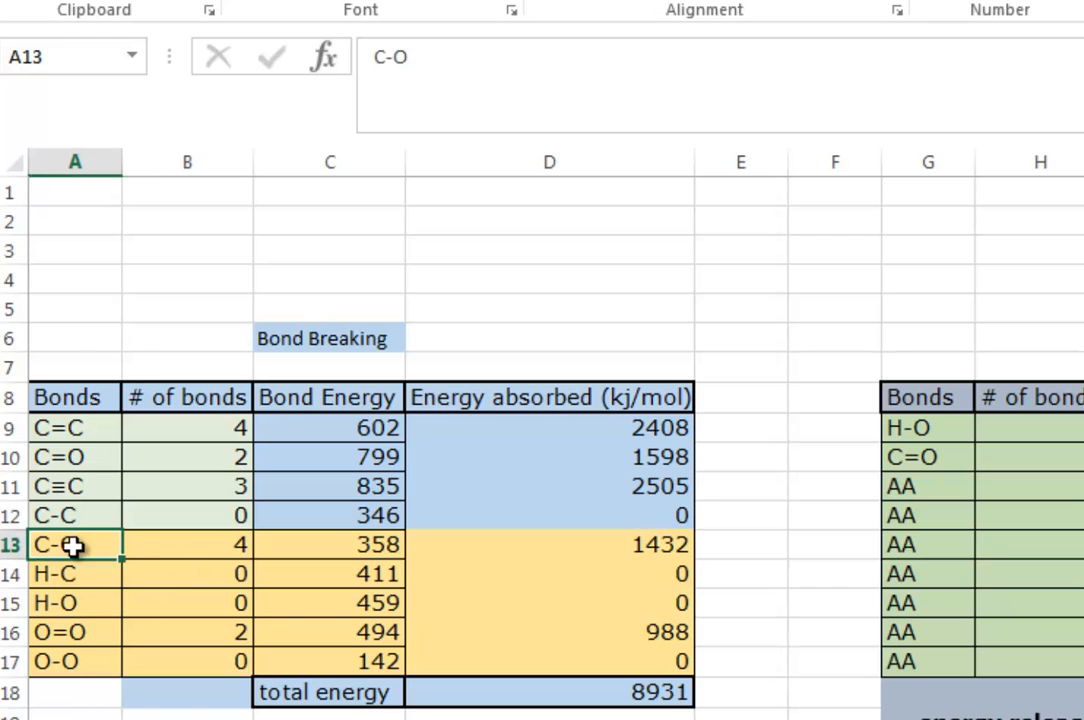
pyautogui.click(324, 549)
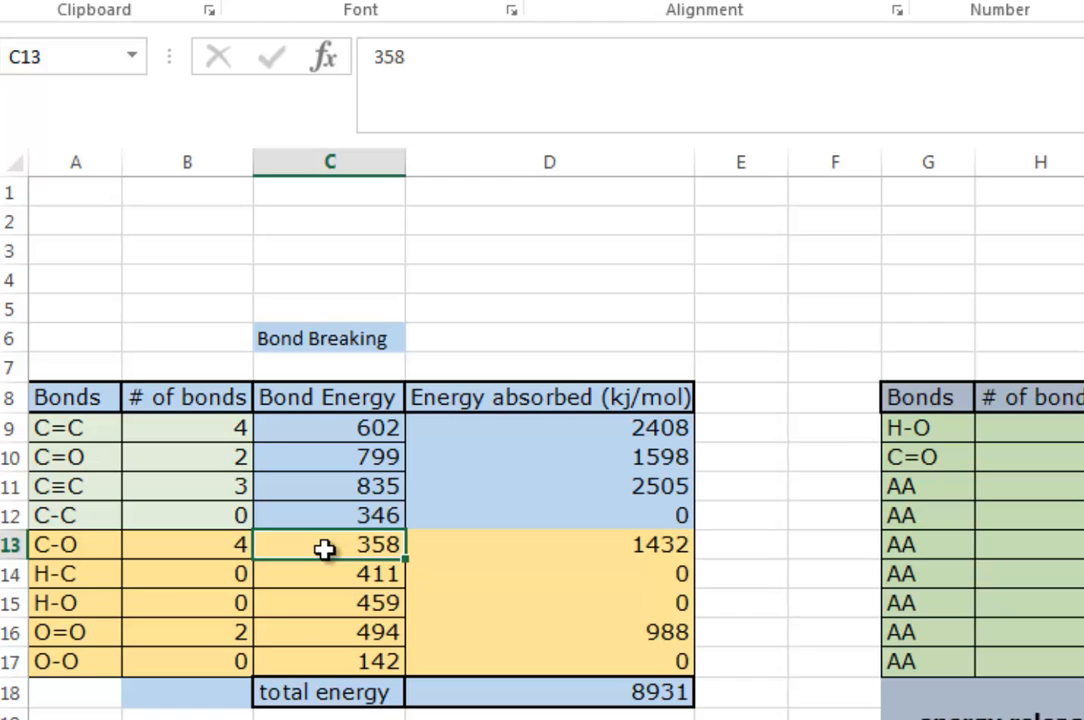
pyautogui.hotkey('ctrl', 'pagedown')
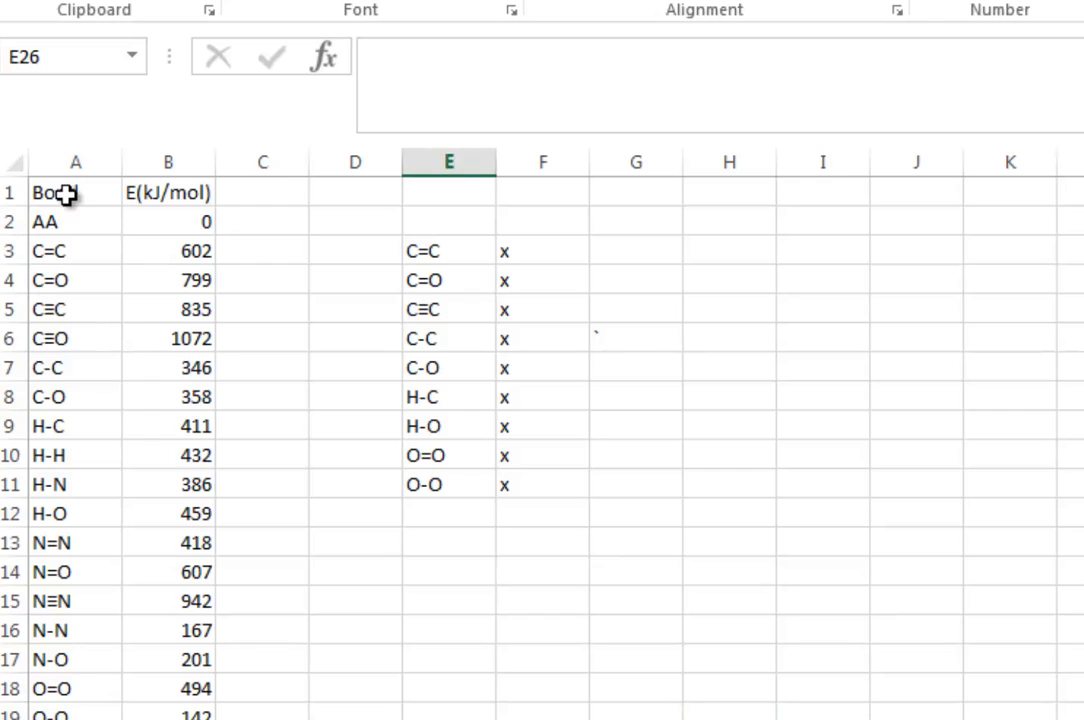
pyautogui.moveTo(68, 196); pyautogui.dragTo(166, 717)
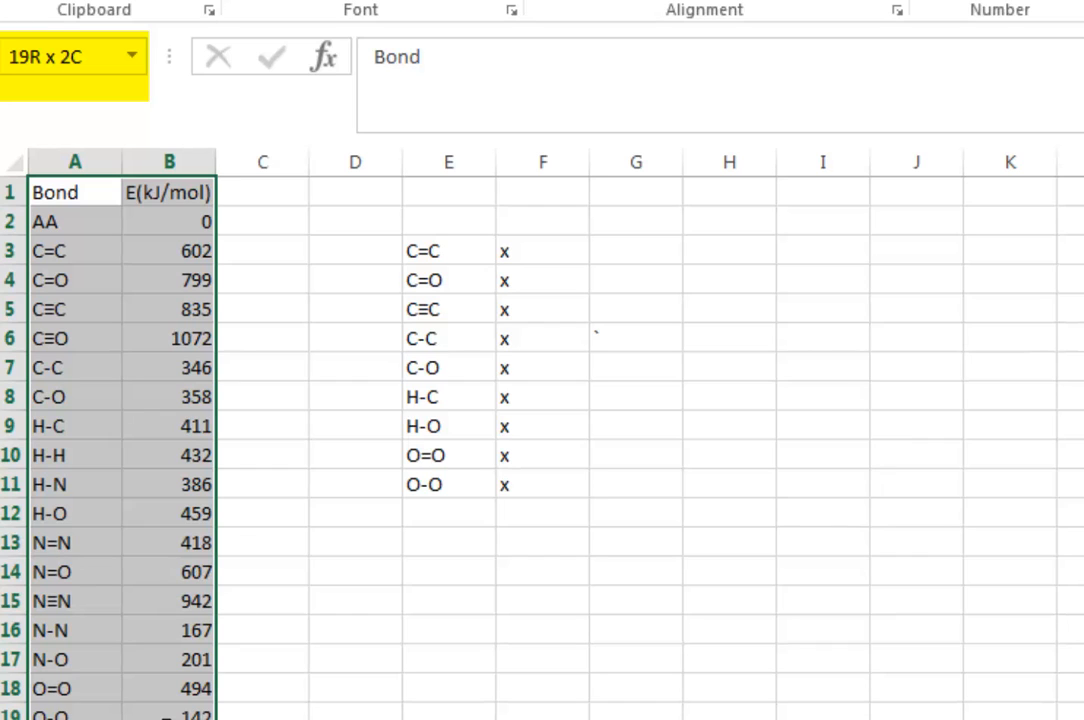
pyautogui.moveTo(165, 716); pyautogui.dragTo(166, 718)
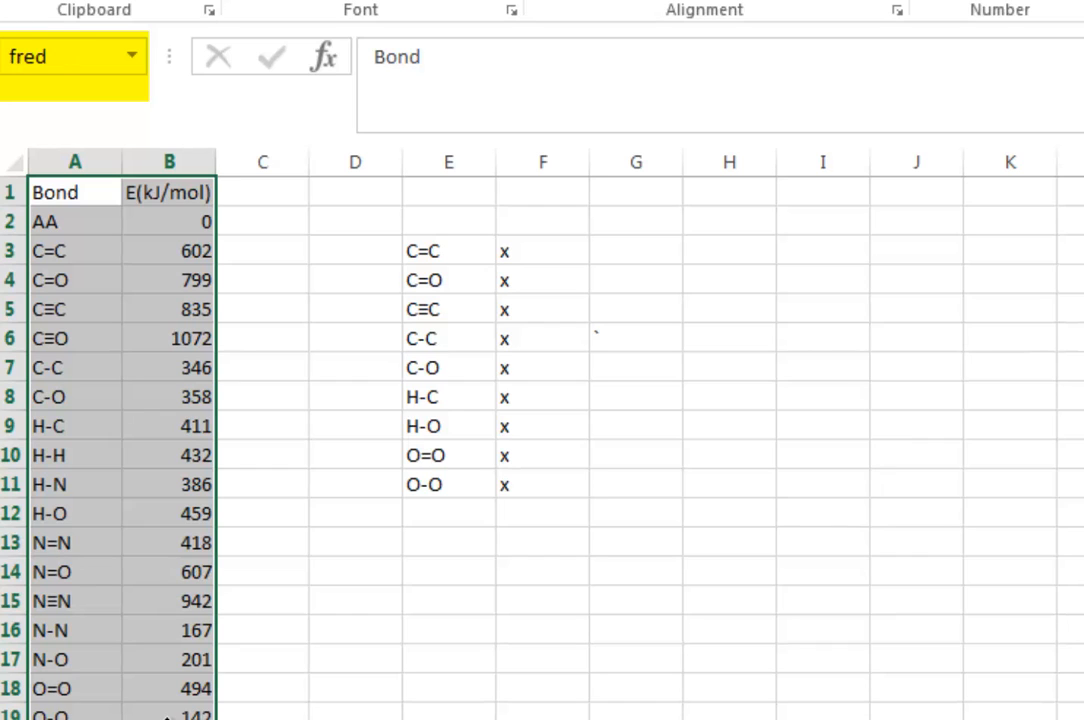
pyautogui.click(305, 668)
# Name the range A6:B11 on the energytable sheet "joe" and reselect it to check the name.
pyautogui.moveTo(63, 345); pyautogui.dragTo(205, 505)
pyautogui.moveTo(426, 590); pyautogui.dragTo(426, 568)
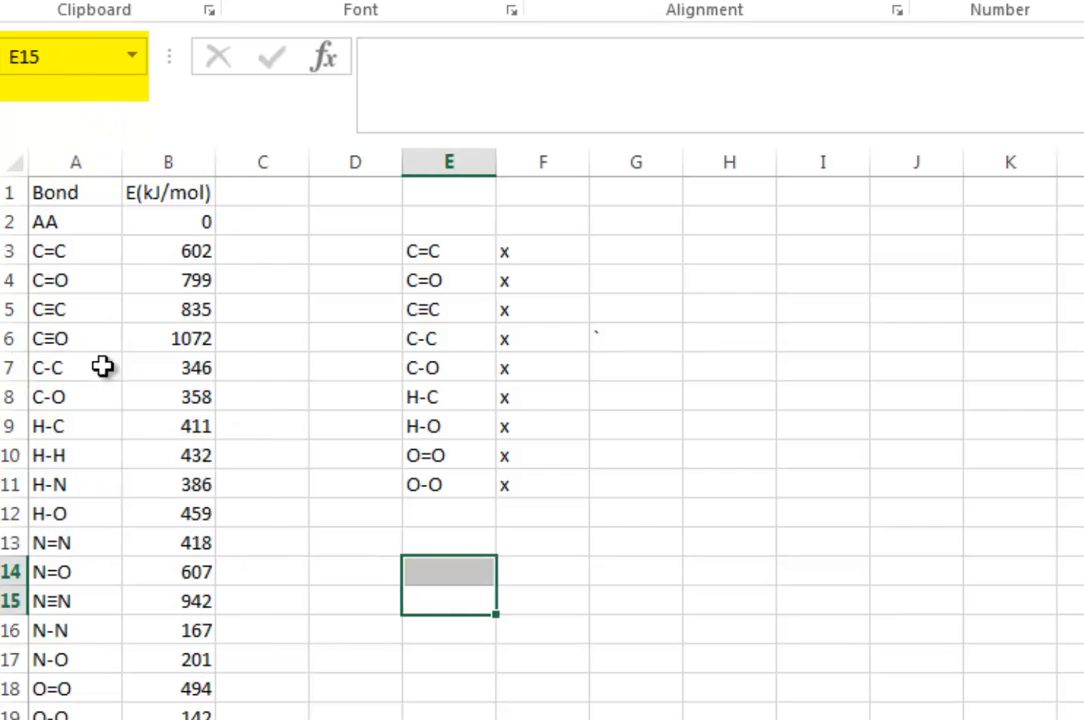
pyautogui.moveTo(60, 340); pyautogui.dragTo(180, 490)
pyautogui.click(53, 60)
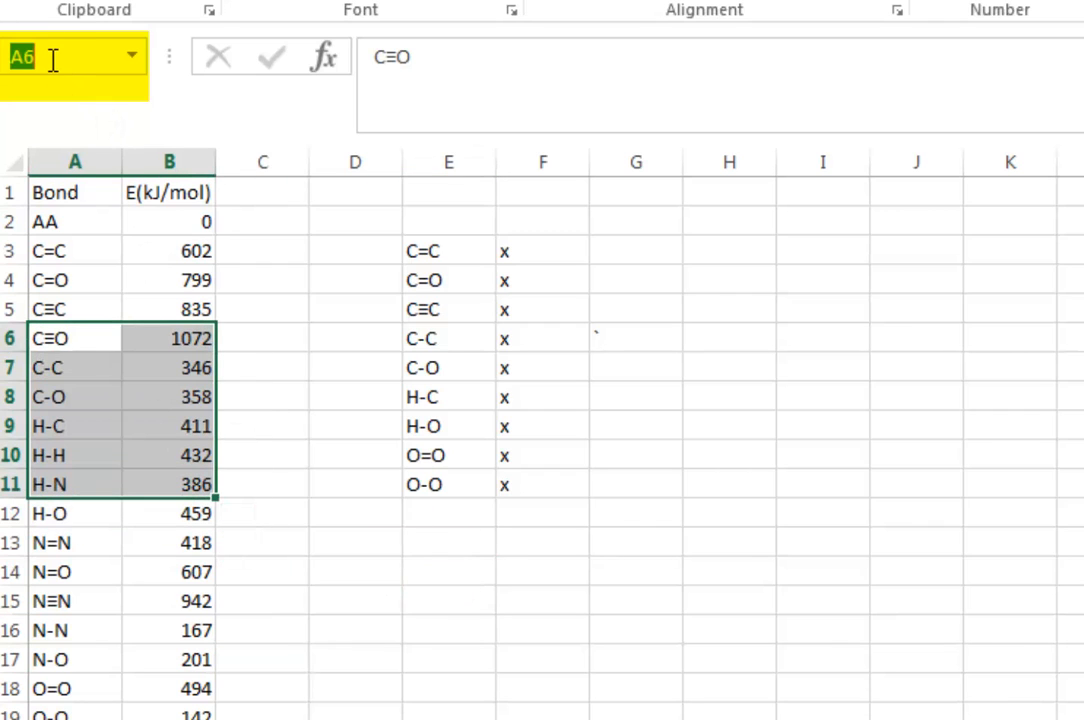
pyautogui.write('joe')
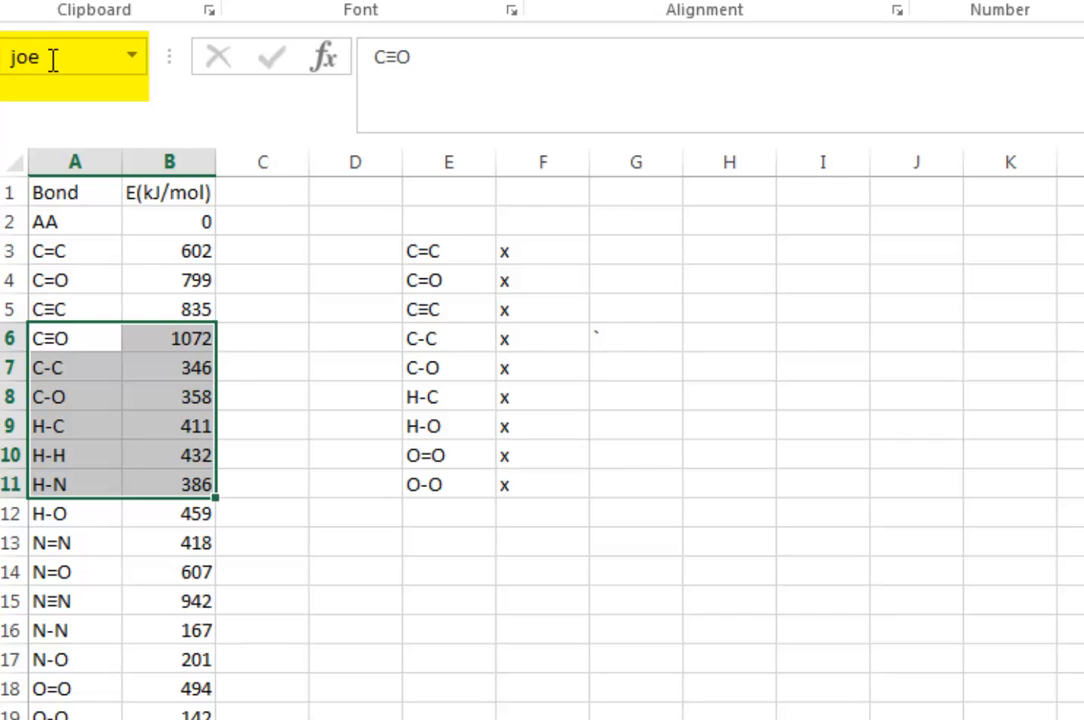
pyautogui.moveTo(325, 595); pyautogui.dragTo(292, 573)
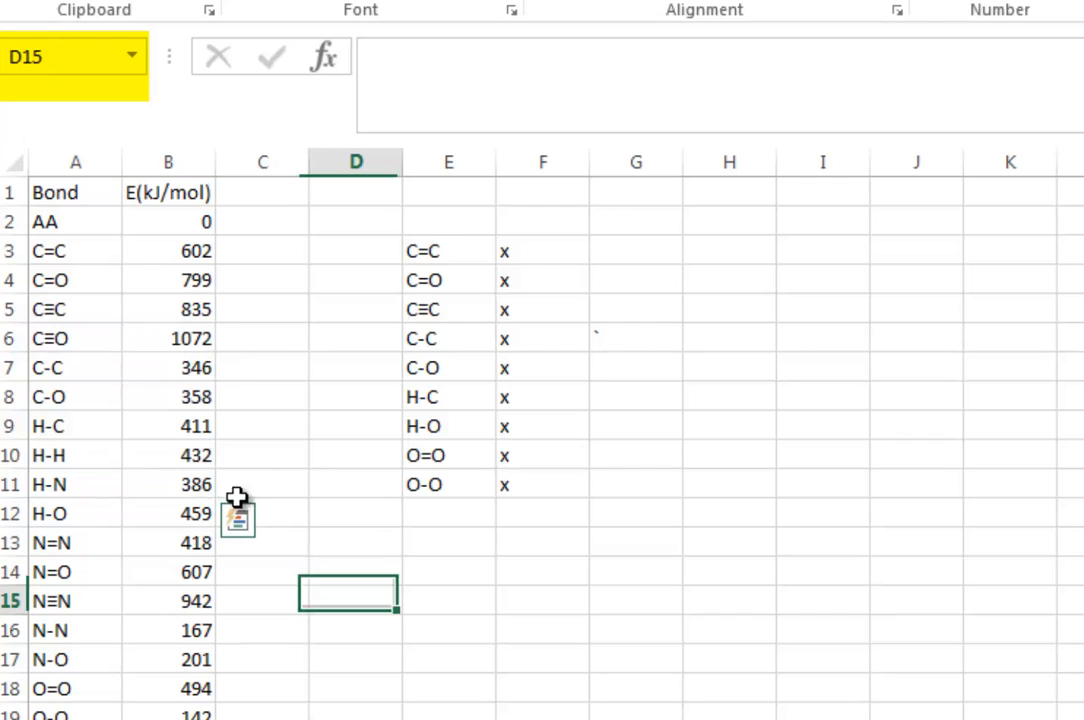
pyautogui.moveTo(70, 336); pyautogui.dragTo(198, 487)
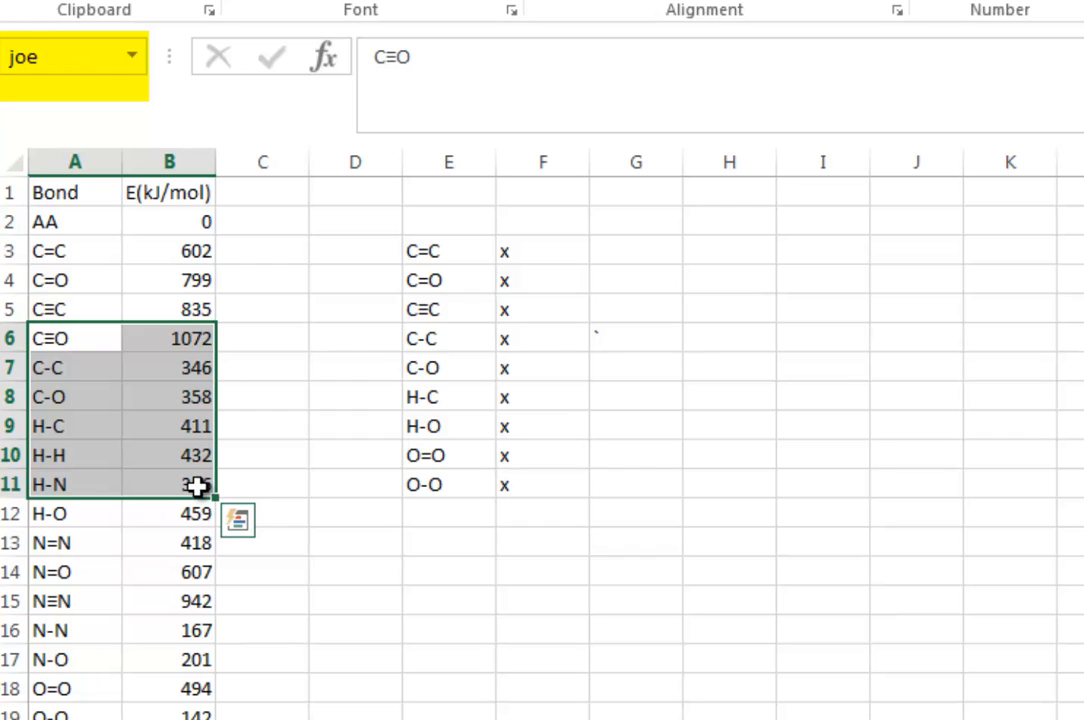
# Select another block of bond rows for comparison, and recheck the range name of the full table A1:B19.
pyautogui.click(375, 622)
pyautogui.moveTo(60, 309); pyautogui.dragTo(189, 547)
pyautogui.click(293, 602)
pyautogui.hotkey('ctrl', 'Home')
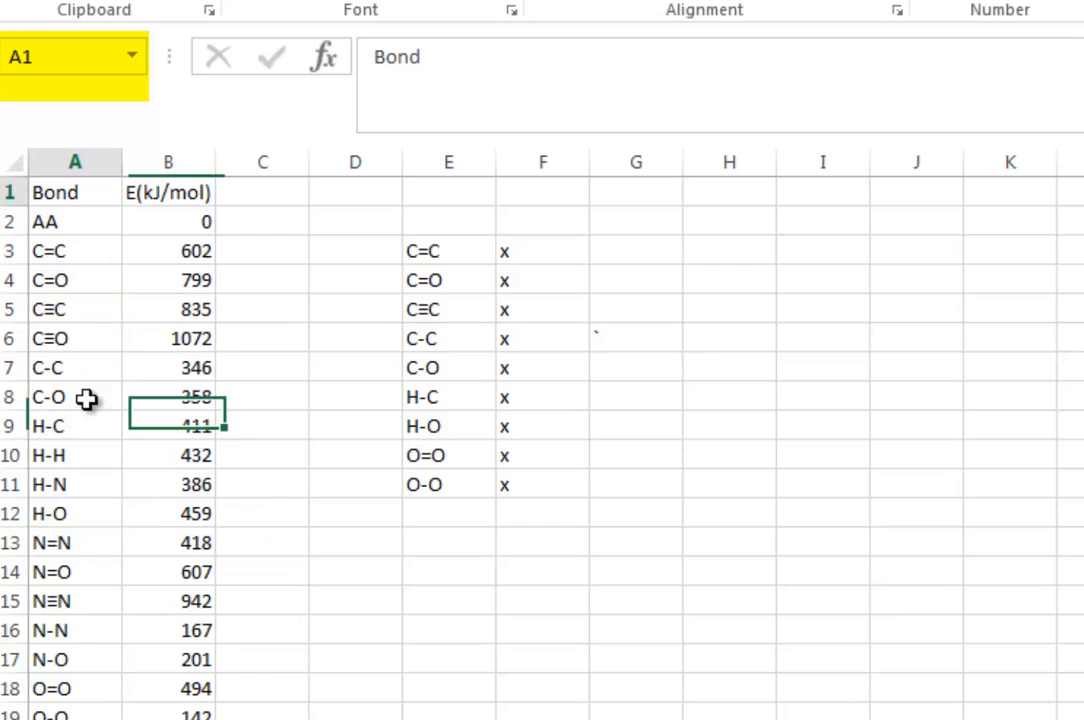
pyautogui.moveTo(55, 192); pyautogui.dragTo(150, 713)
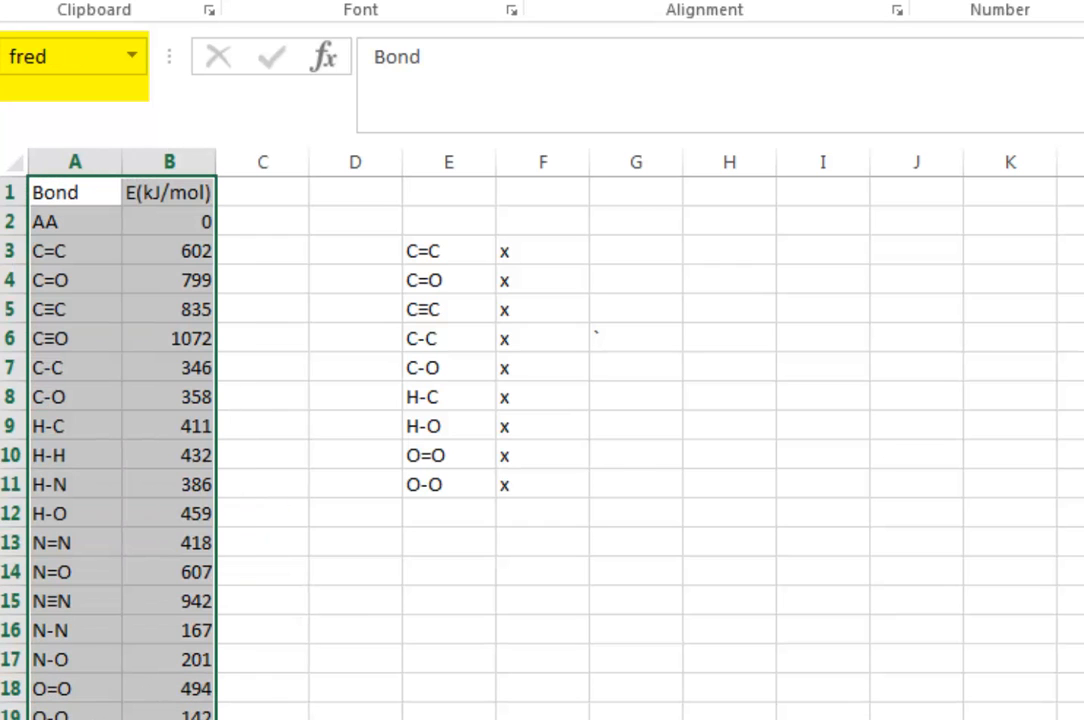
# Enter =vlookup(A12,fred,2) as the bond energy in C12 of the Bond Breaking table on the bondcalc sheet, and check the formula.
pyautogui.click(262, 718)
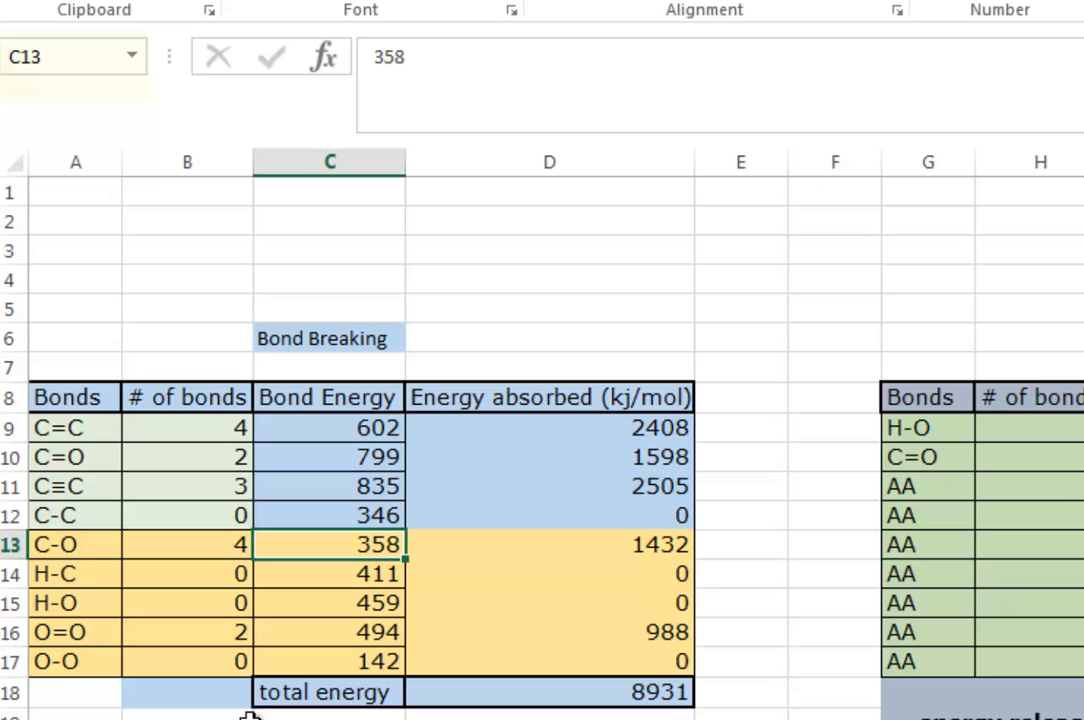
pyautogui.click(301, 515)
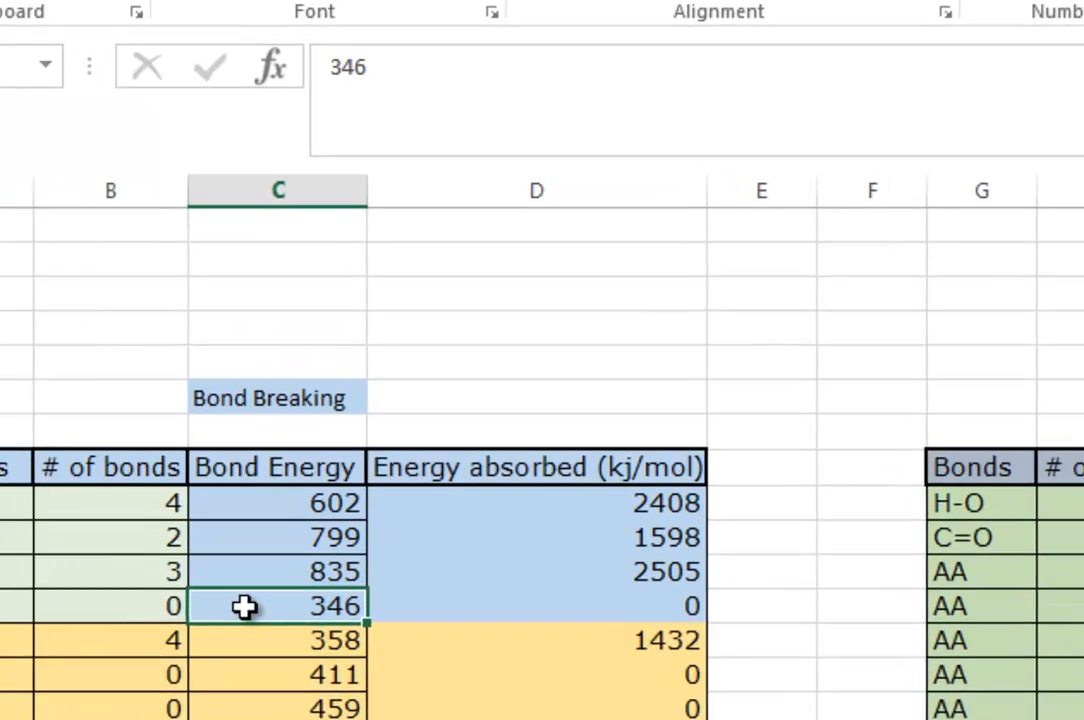
pyautogui.write('=vloo')
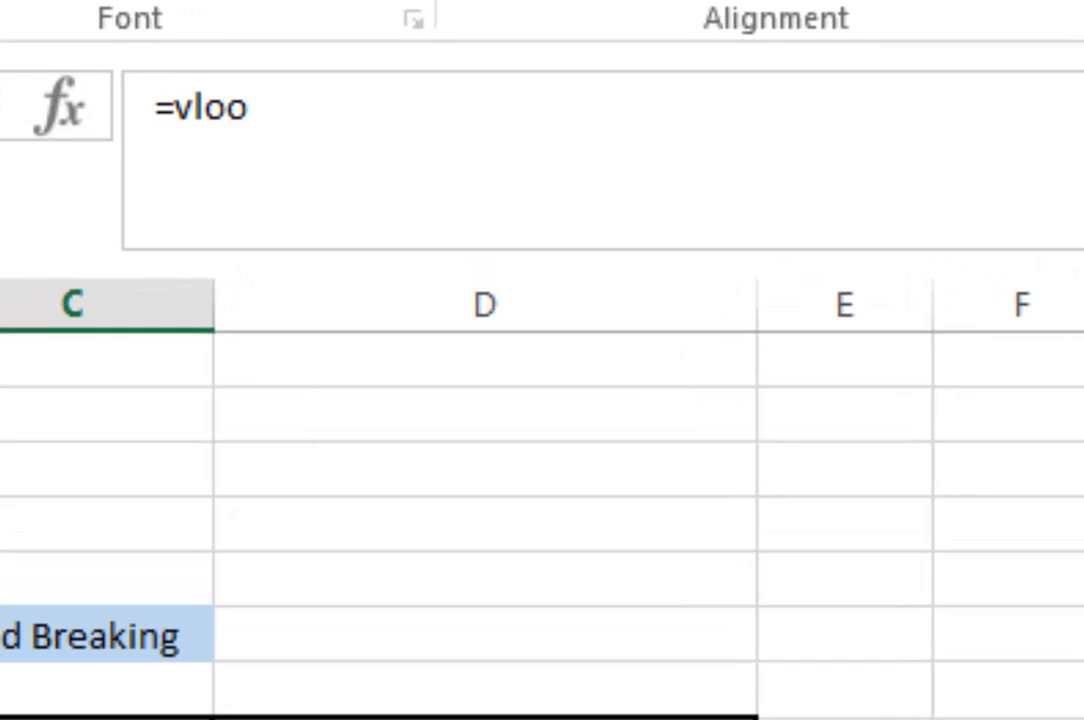
pyautogui.write('kup(')
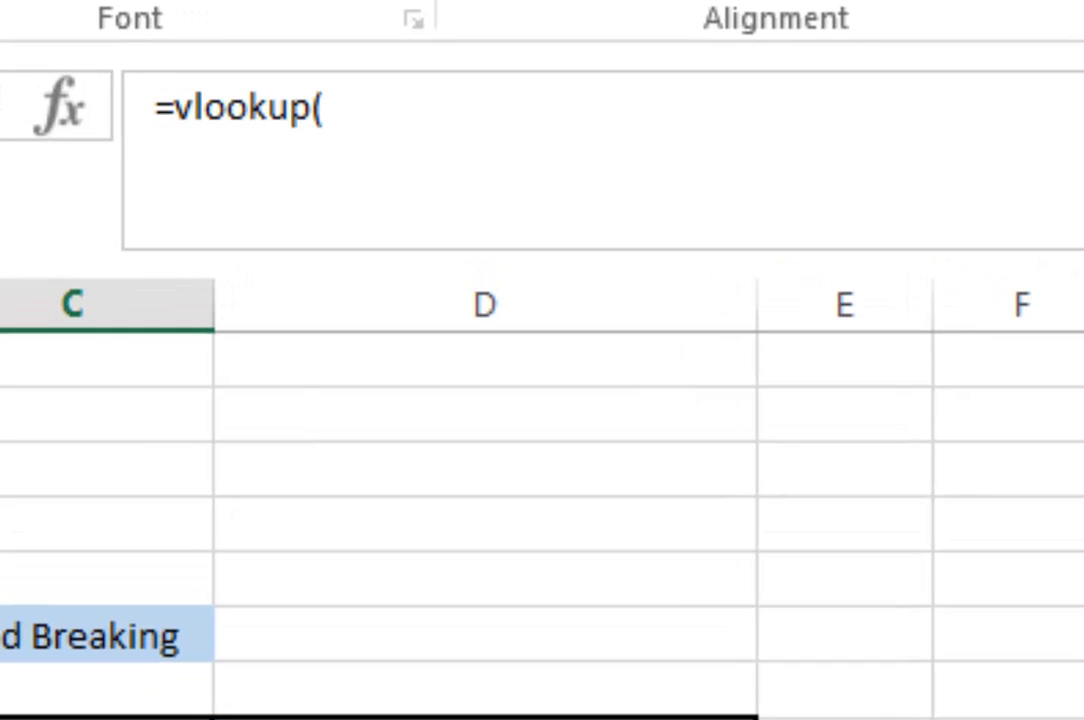
pyautogui.write('A12')
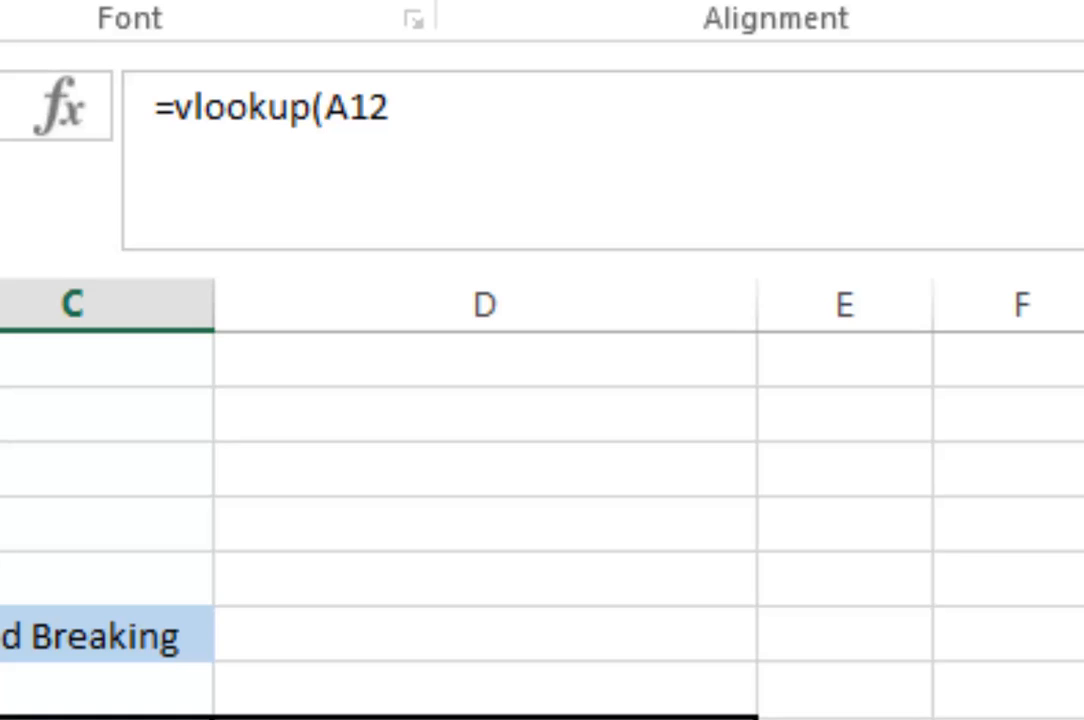
pyautogui.write(',fred,')
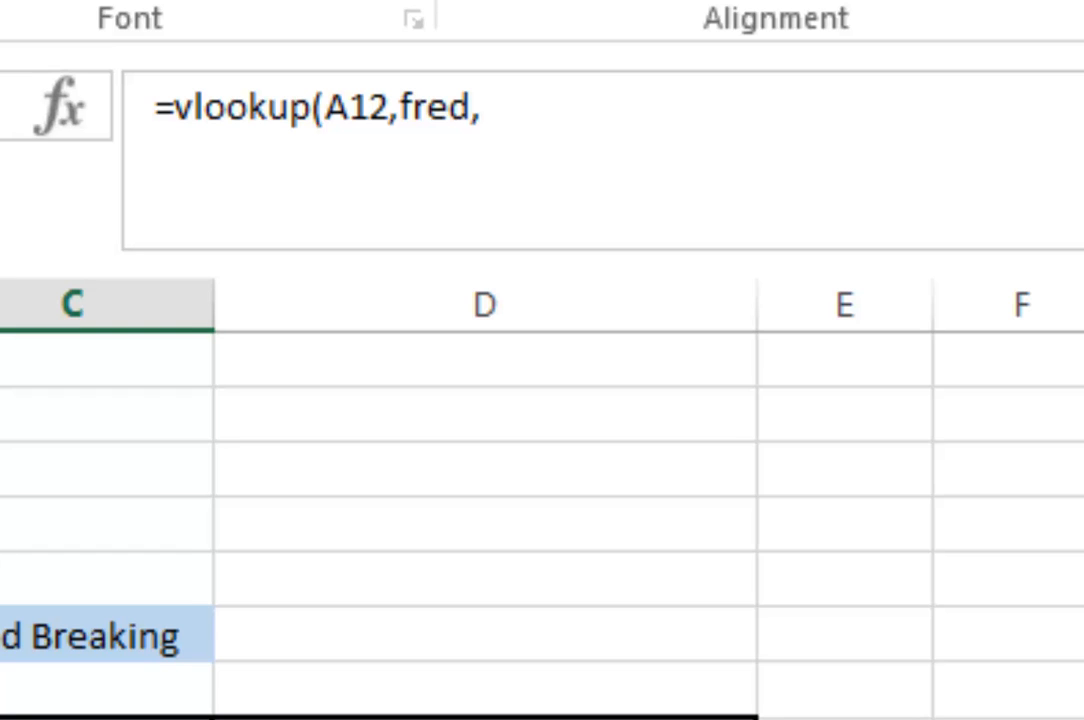
pyautogui.write('2)')
pyautogui.press('Return')
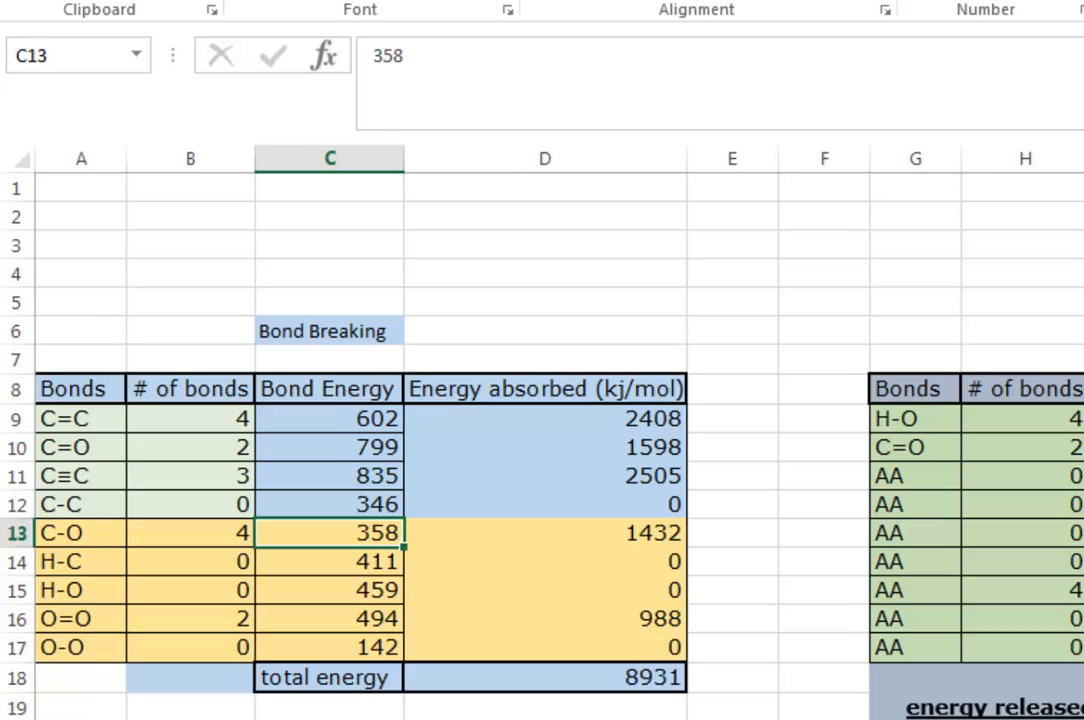
pyautogui.click(330, 504)
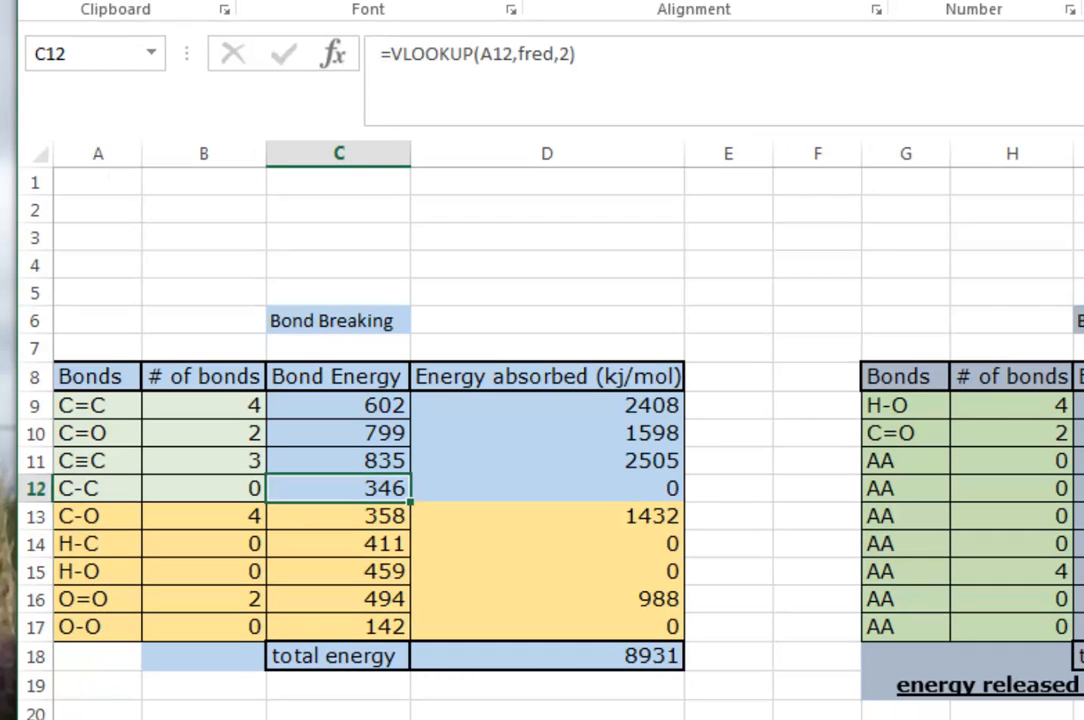
# Change the bond in A12 of the Bond Breaking table to C=C to test the lookup.
pyautogui.click(108, 490)
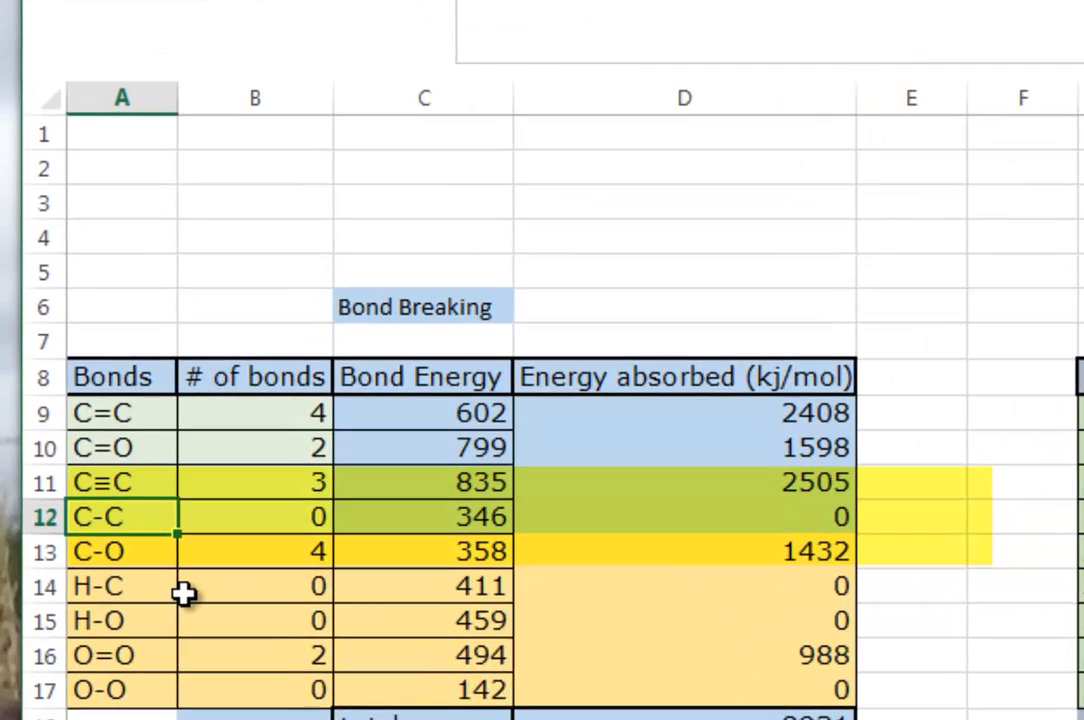
pyautogui.write('C=C')
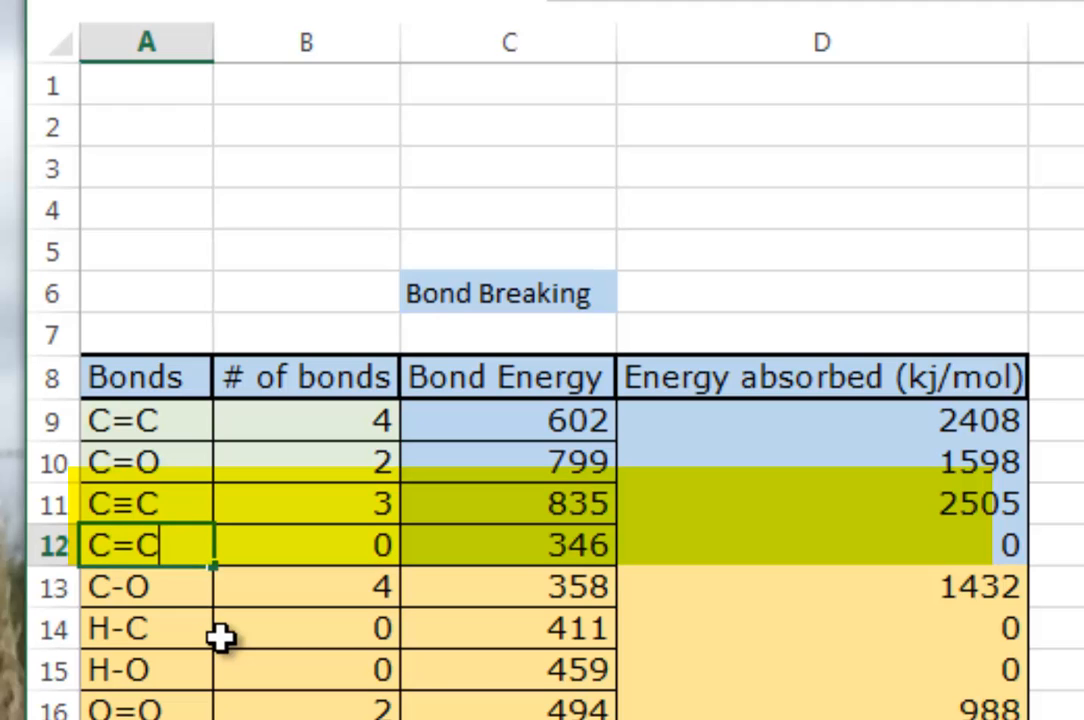
pyautogui.press('Return')
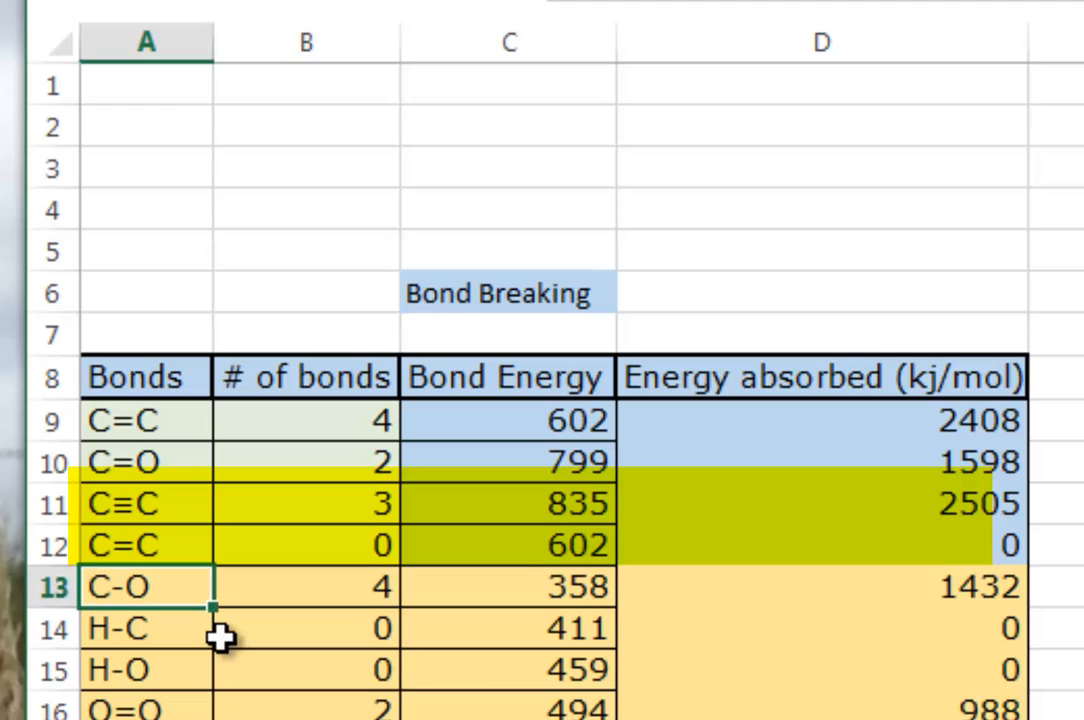